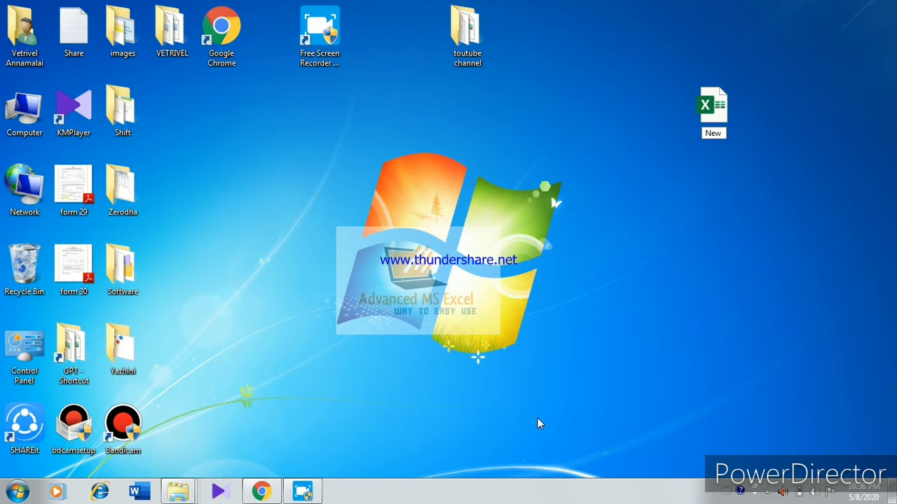
Step: Name the new desktop workbook New Excel, open it and dismiss the Office activation wizard
type("Excel")
key("Return")
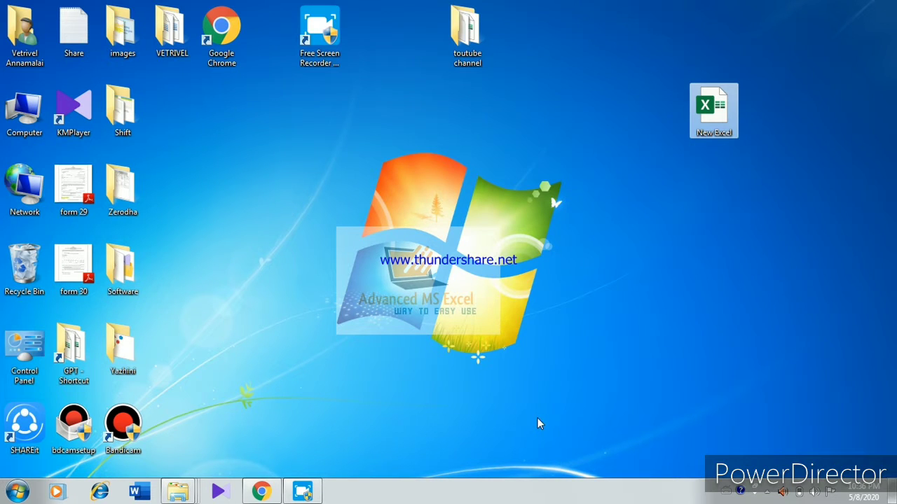
key("Return")
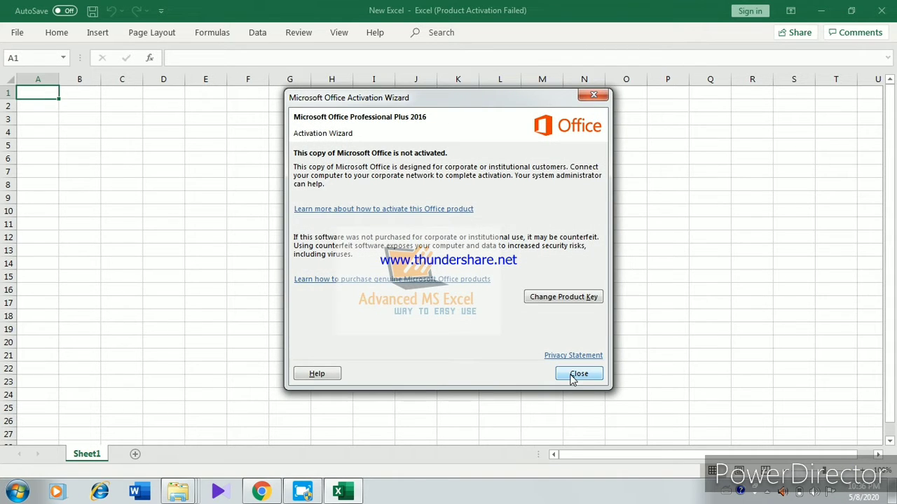
left_click(578, 375)
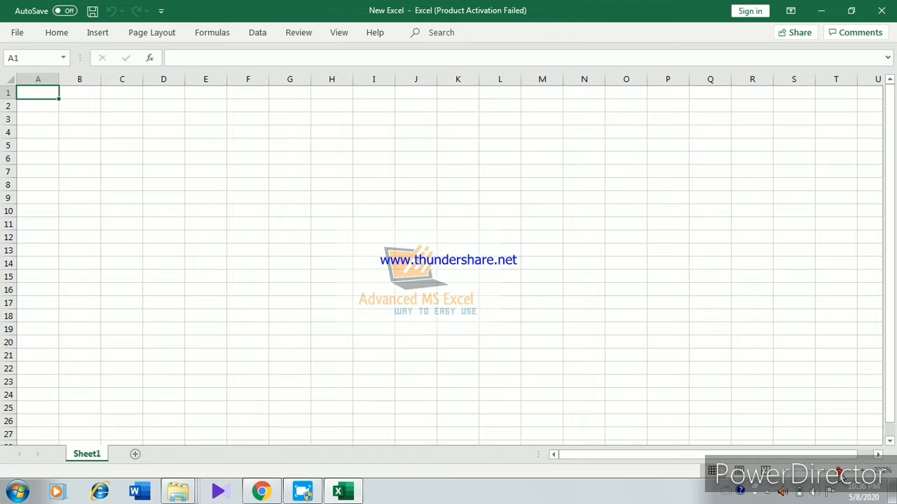
Step: Enlarge the worksheet view so that columns A to K and about 14 rows fill the window
left_click_drag(838, 471, 858, 471)
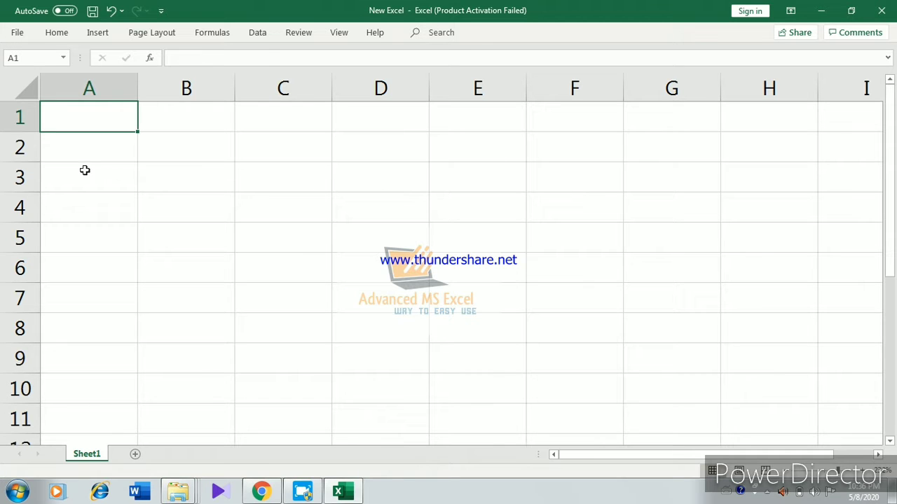
left_click(194, 166)
left_click(172, 155)
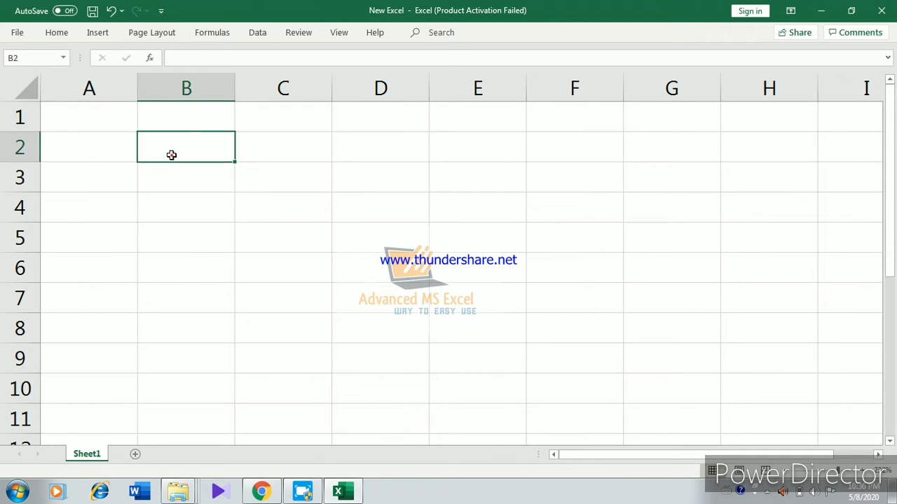
left_click(835, 470)
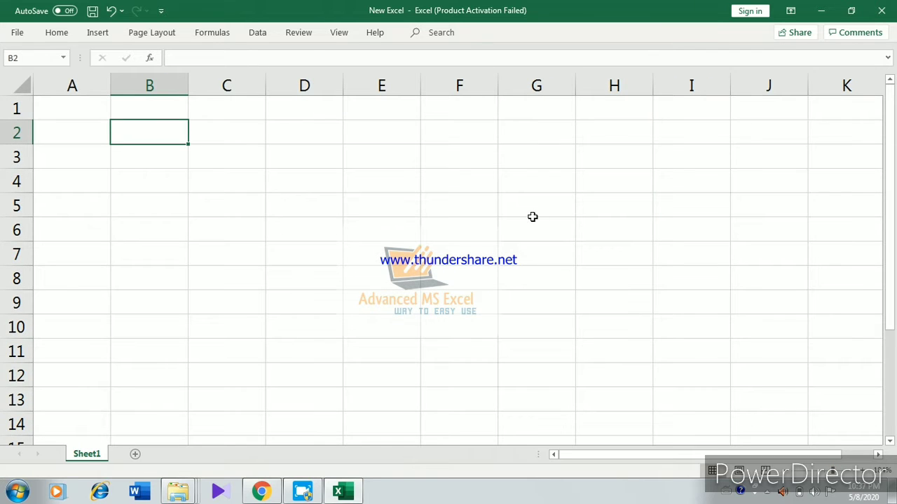
left_click(352, 162)
left_click(254, 160)
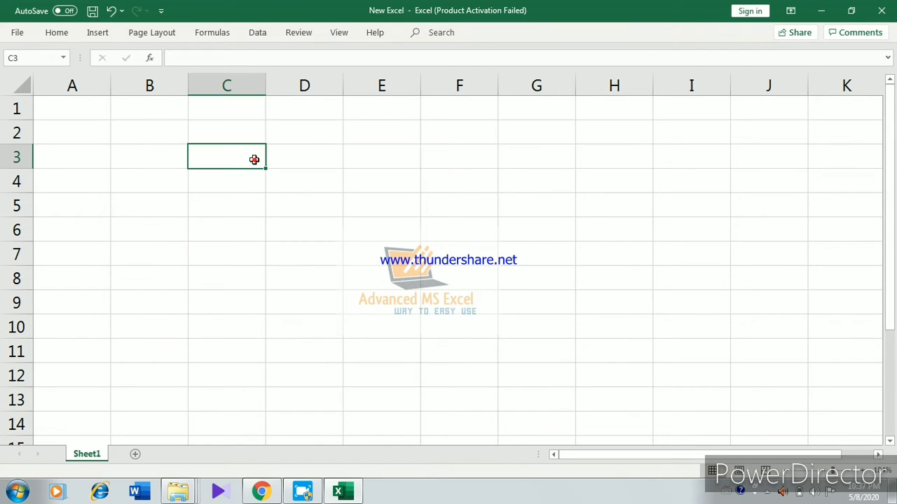
left_click(73, 85)
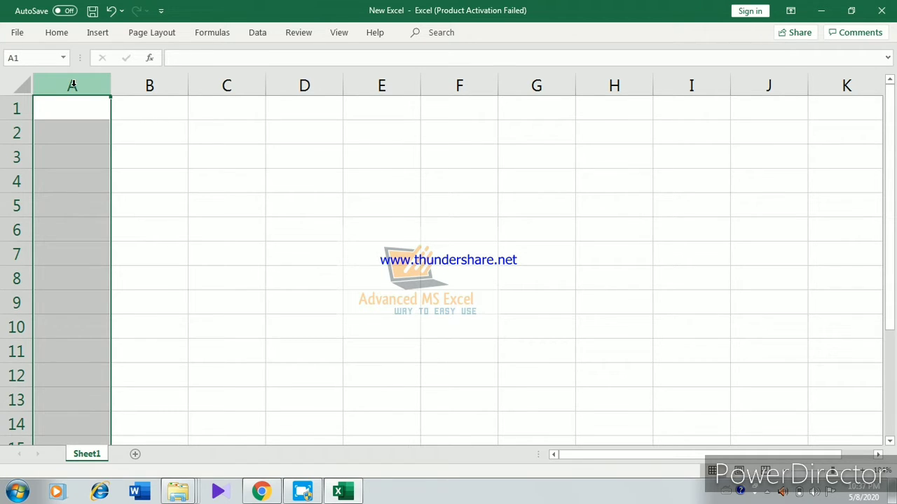
Step: Enter the topics Column in cell I2 and Row in cell I3
left_click(714, 118)
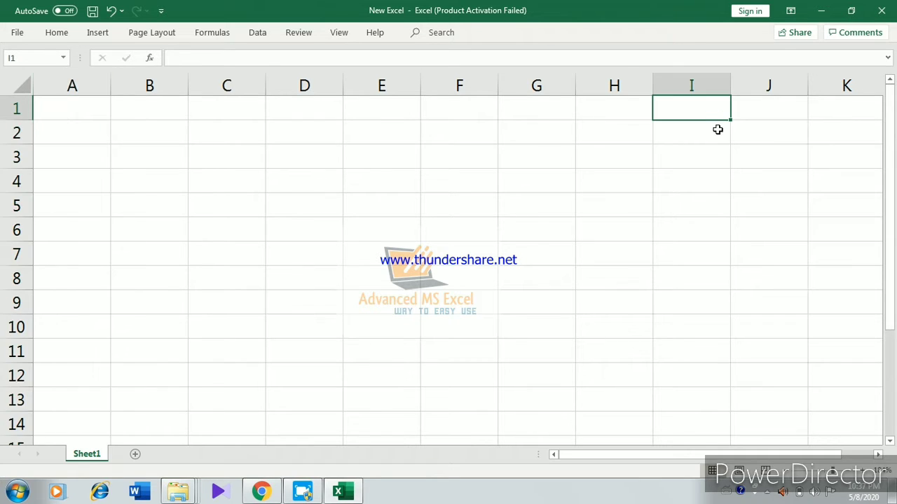
left_click(717, 131)
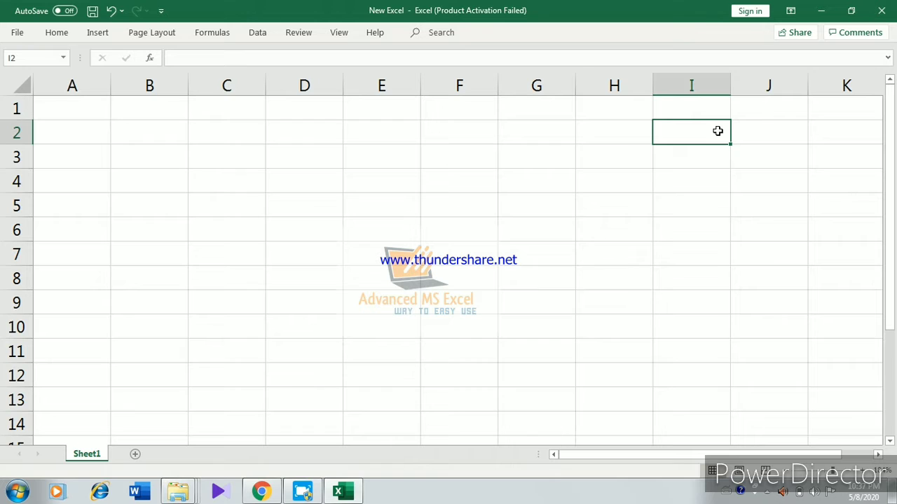
key("Up")
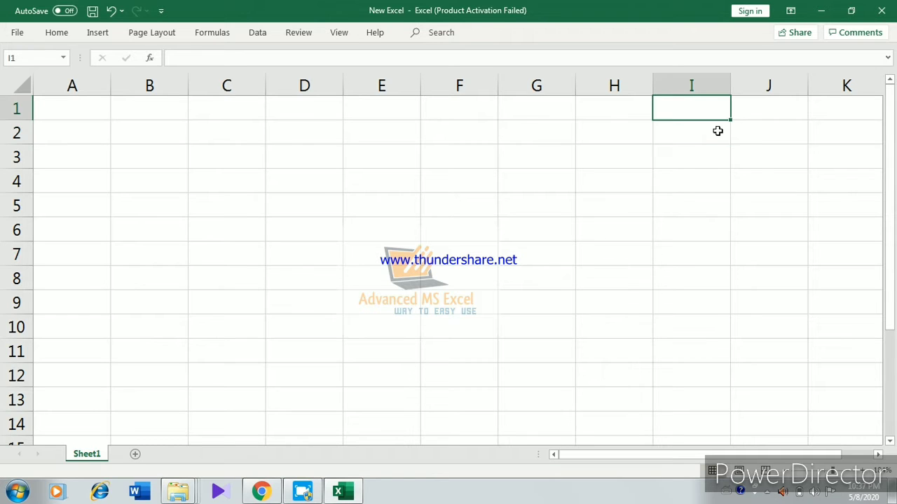
key("Down")
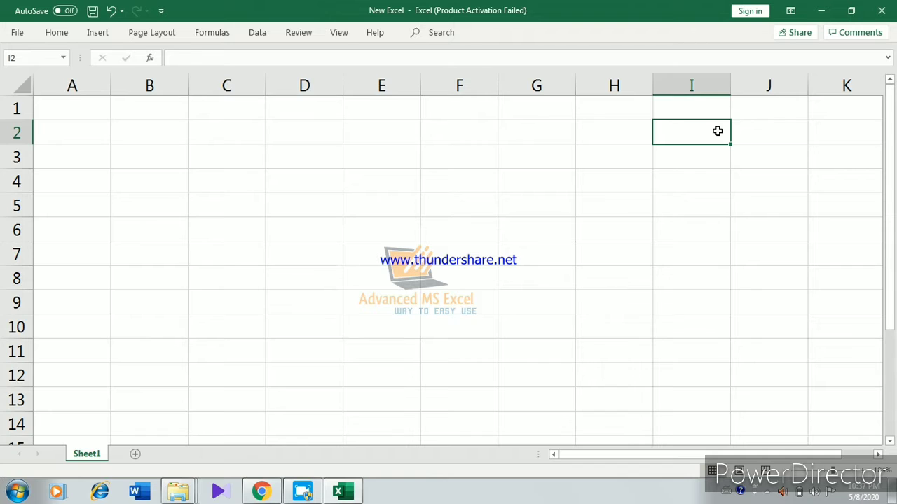
type("Col")
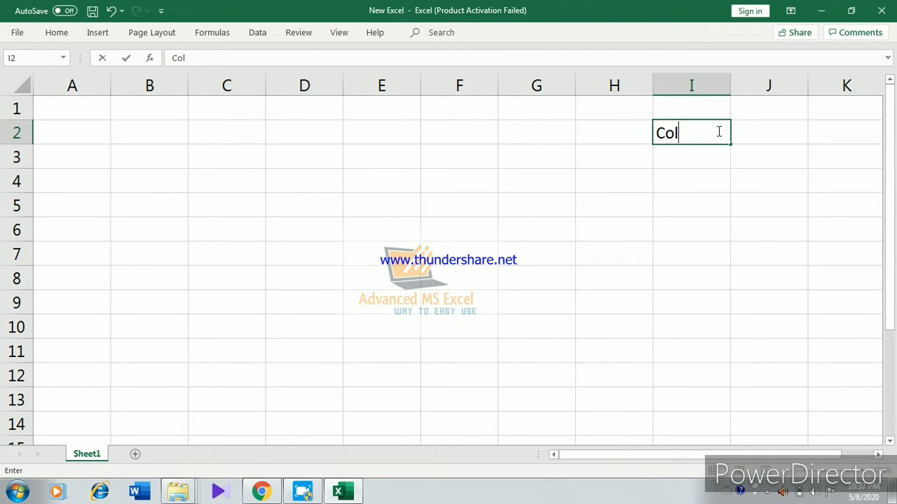
type("umn")
key("Return")
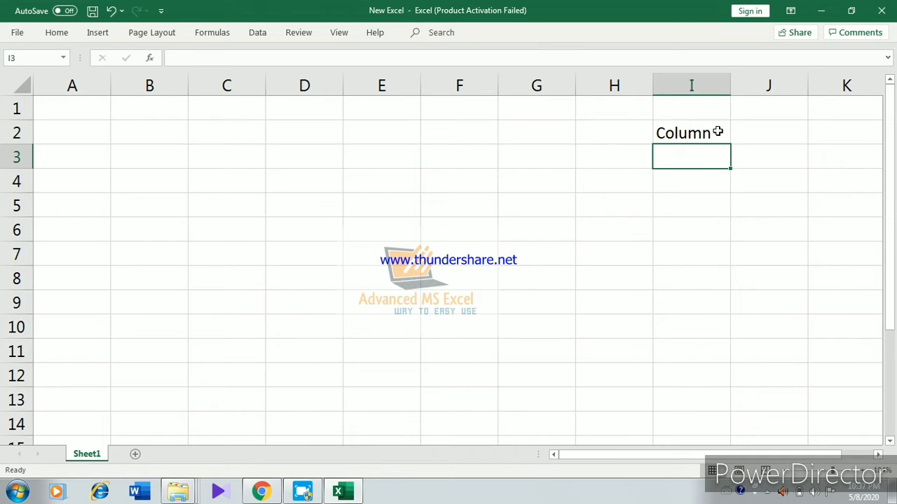
type("R")
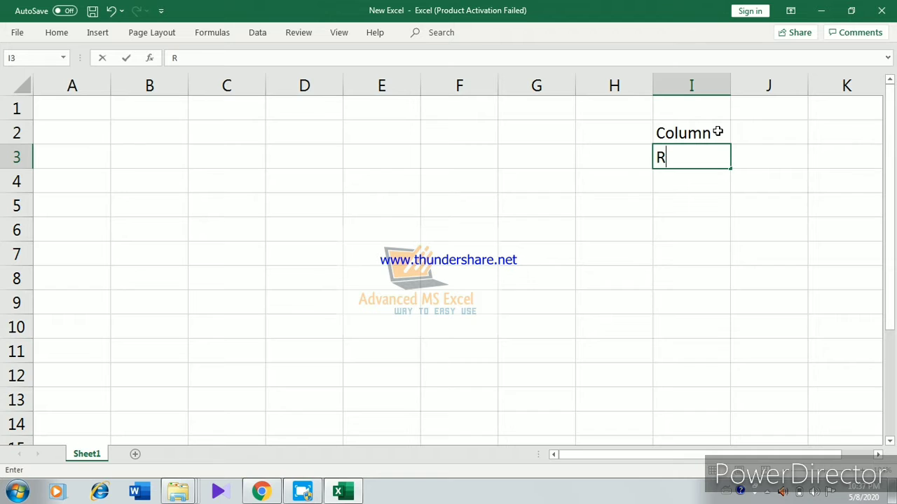
type("ow")
key("Return")
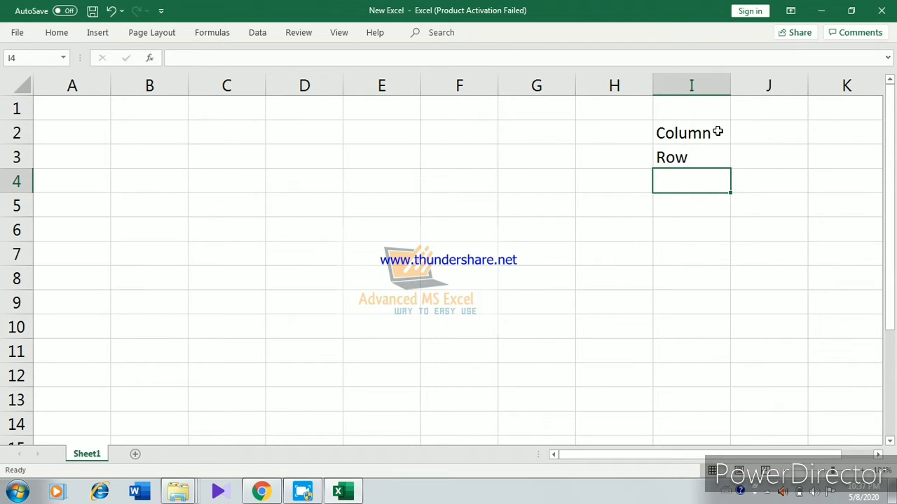
Step: Add the topics Insert Column in cell I4 and Insert Row in cell I5
type("Insert")
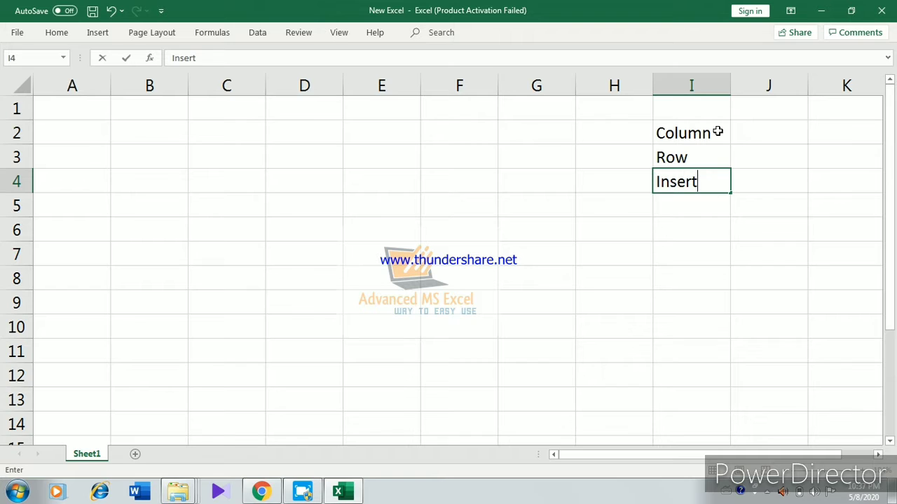
type(" Column")
key("Return")
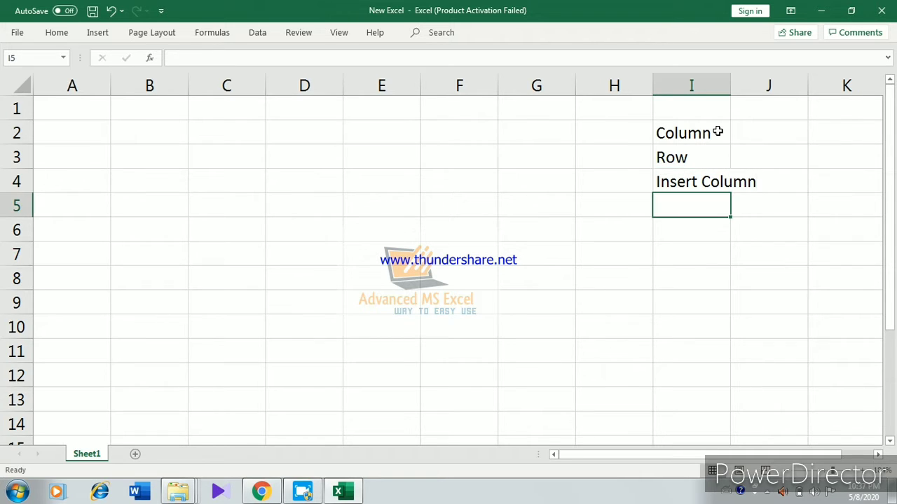
type("Ins")
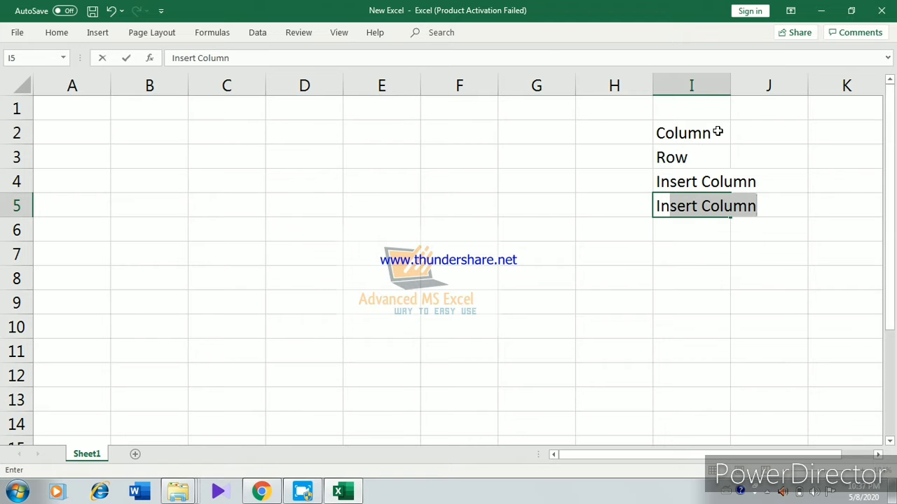
type("ert ")
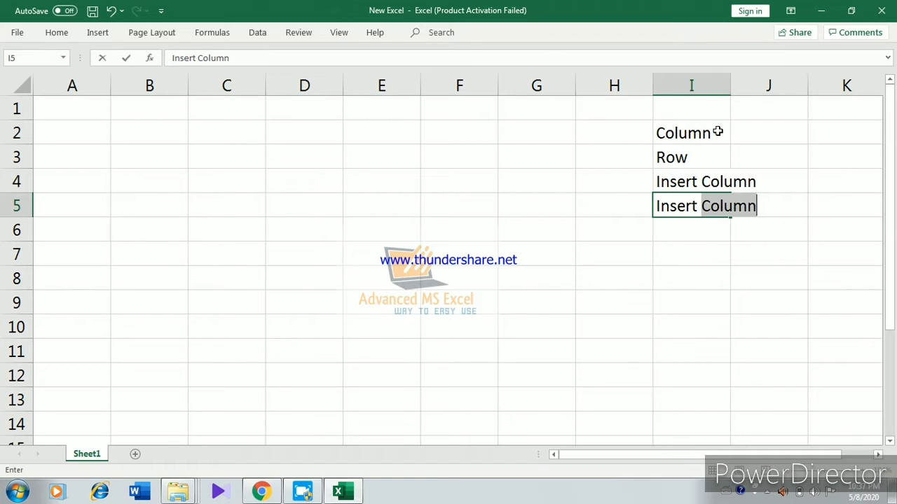
type("Row")
key("Return")
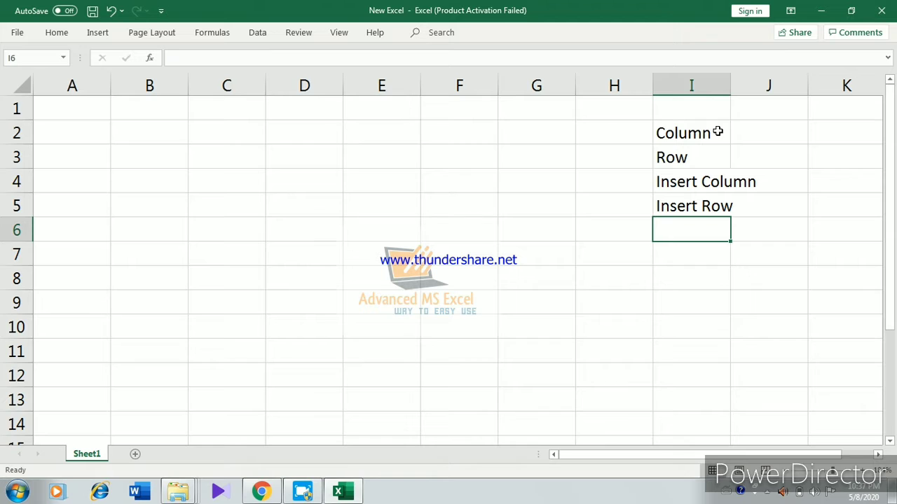
type("Insert")
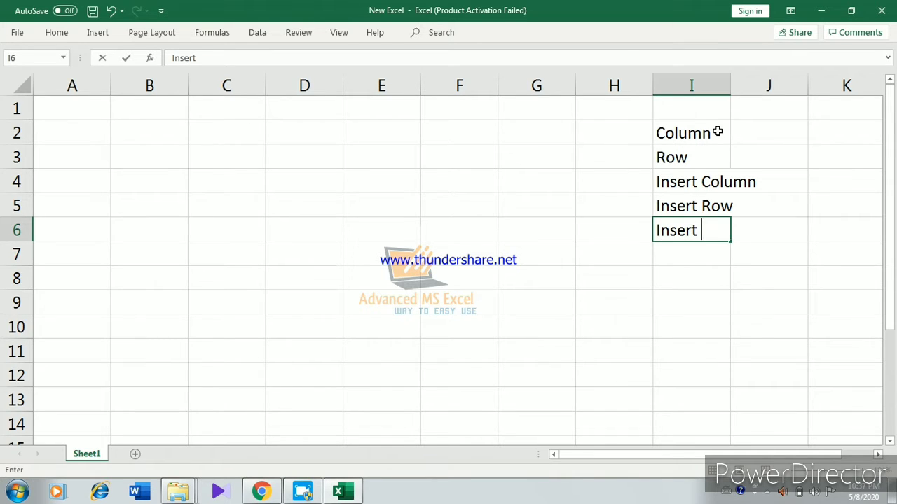
key("BackSpace")
key("BackSpace")
key("BackSpace")
key("BackSpace")
key("BackSpace")
key("BackSpace")
key("BackSpace")
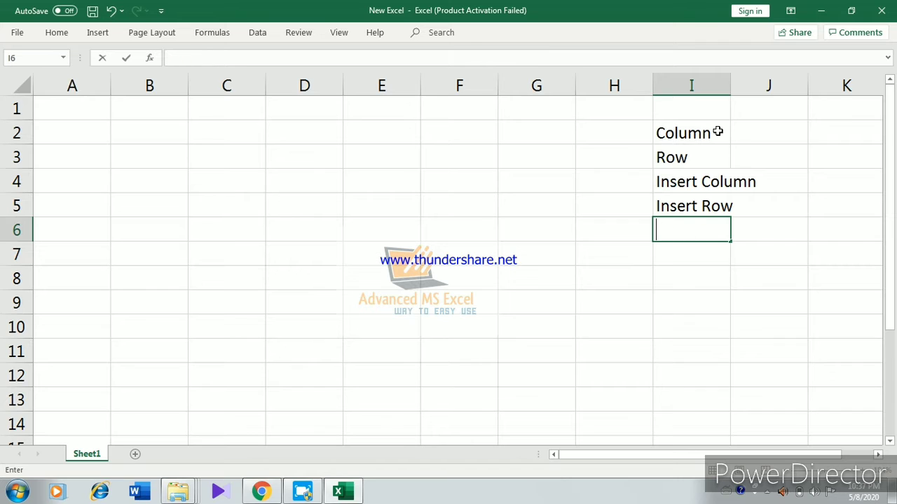
Step: Continue the topic list with Delete Column, Delete Row and Cells in cells I6 to I8
type("Delete ")
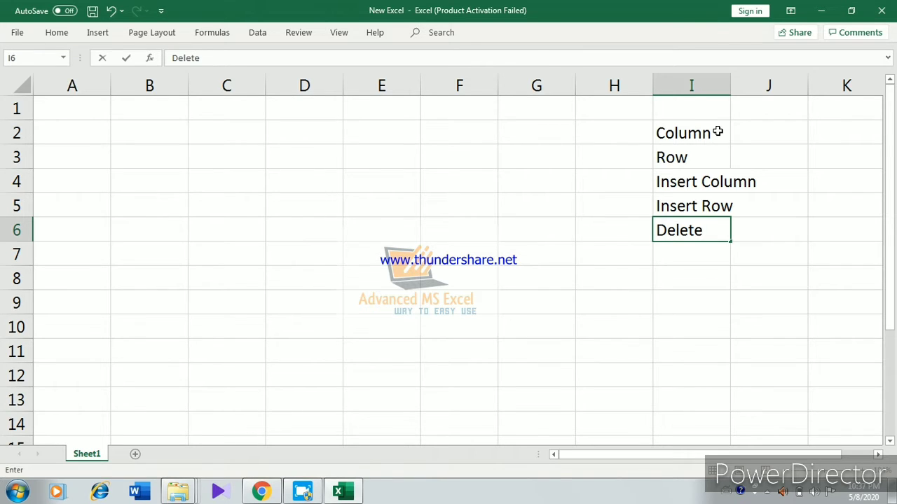
type("Column")
key("Return")
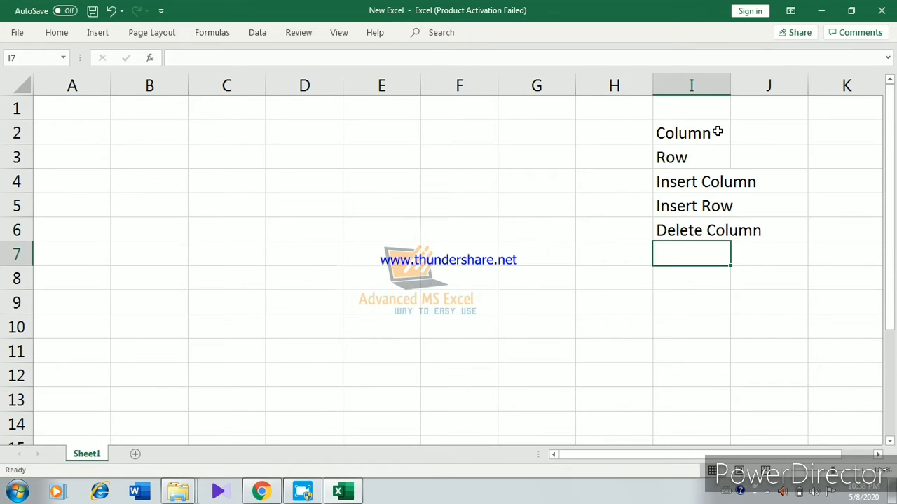
type("Delete ")
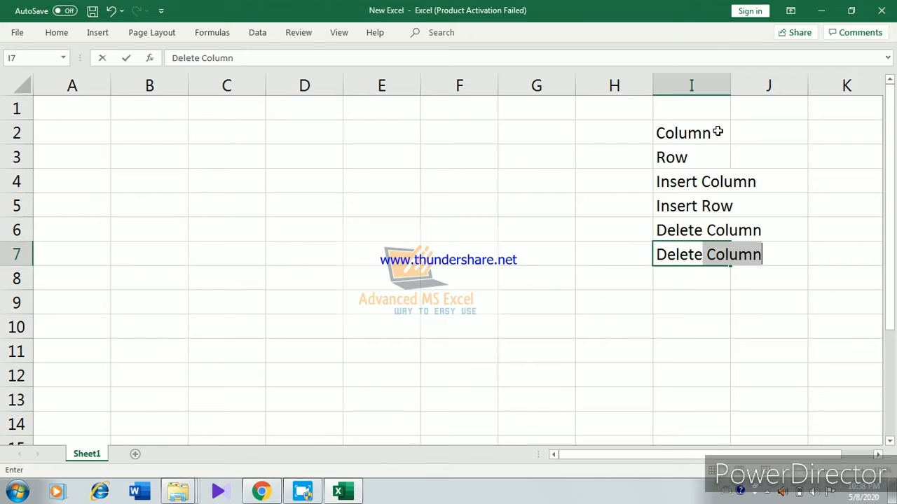
type("Row")
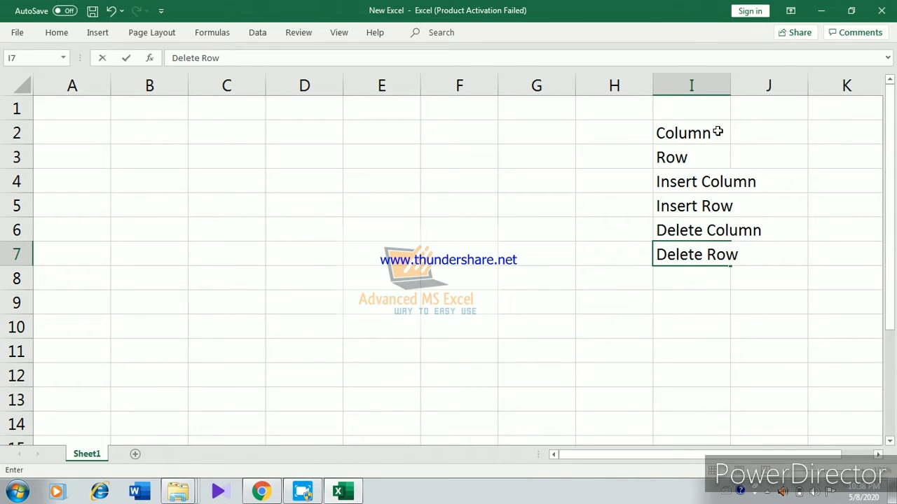
key("Return")
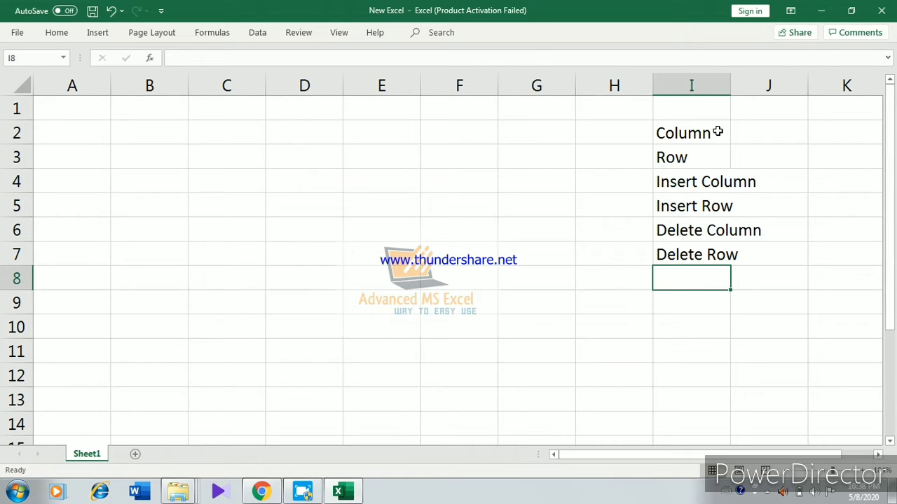
type("Cells")
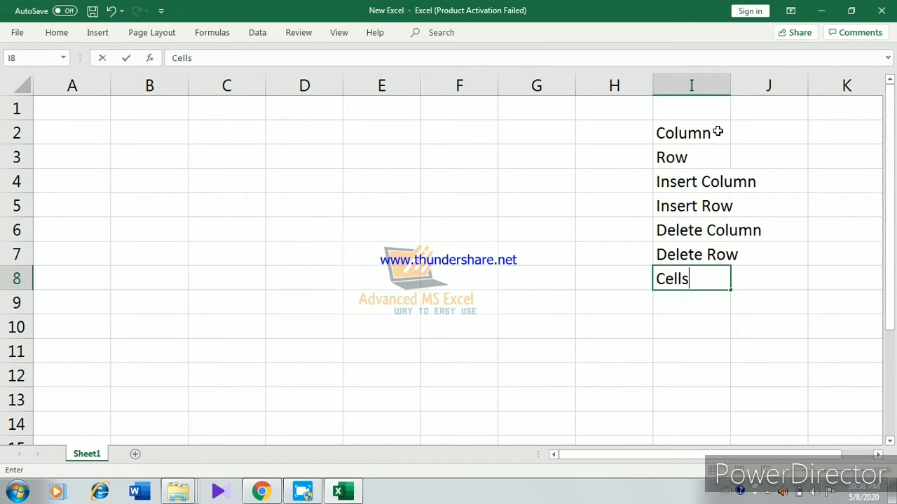
key("Return")
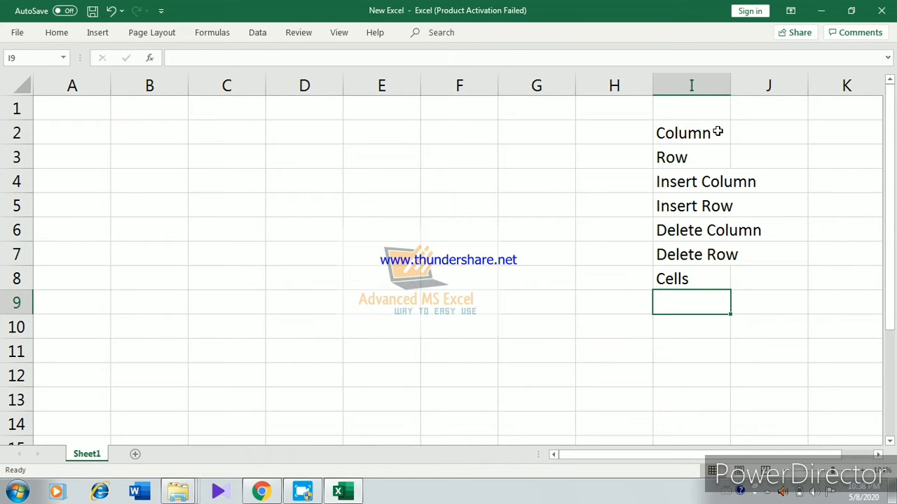
type("Un")
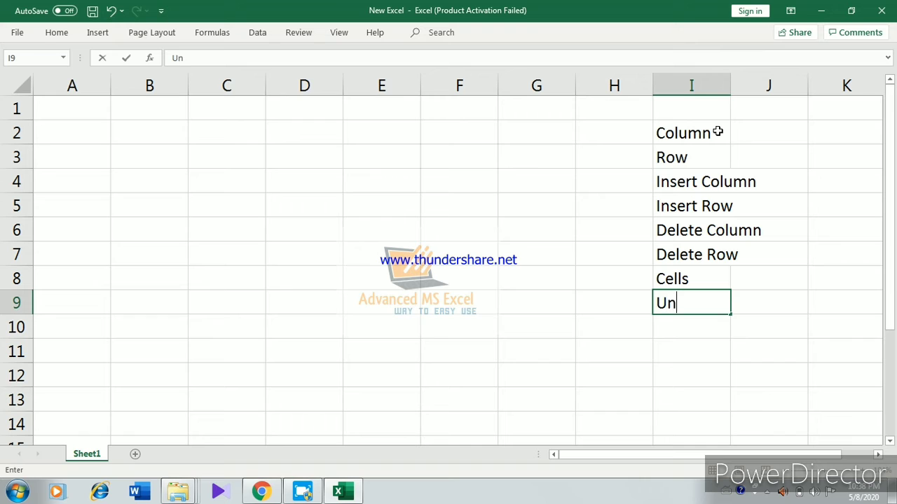
key("BackSpace")
key("BackSpace")
Step: Add the topics Hide in cell I9 and Unhide in cell I10
type("Hide")
key("Return")
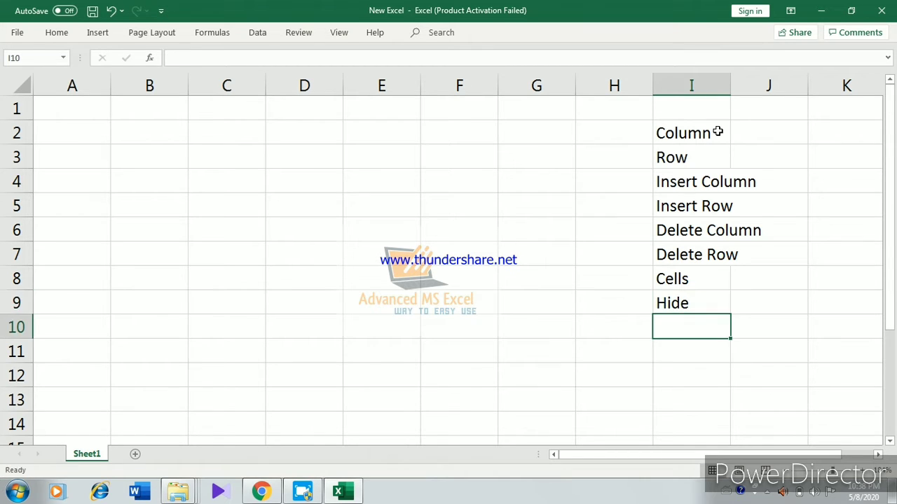
type("Un")
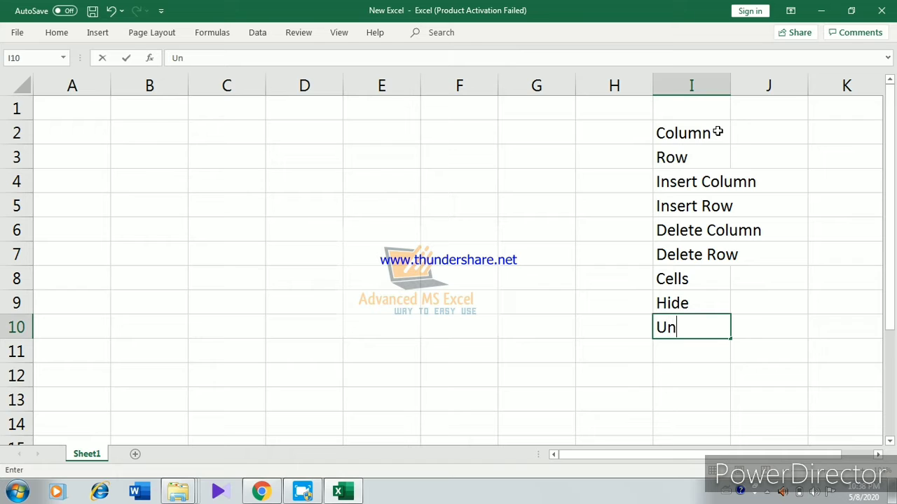
type("hide")
key("Return")
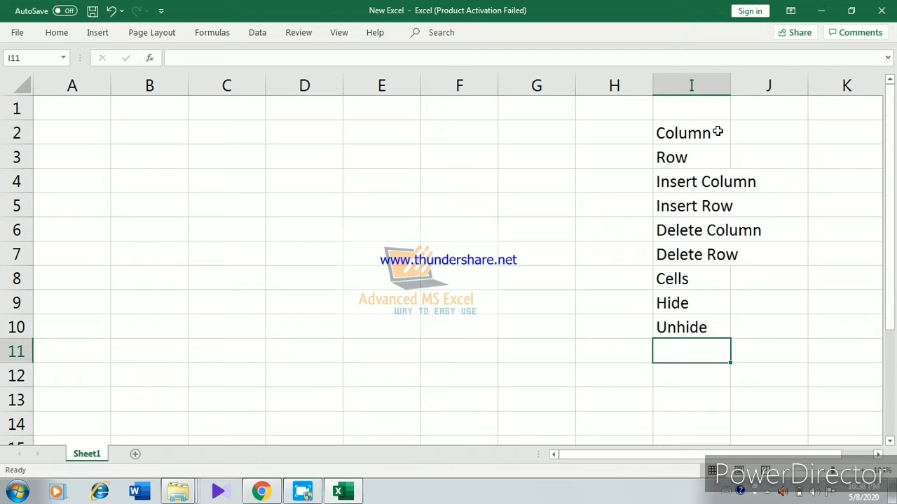
Step: Enter the topic Add Two cell values in cell I11
type("Add")
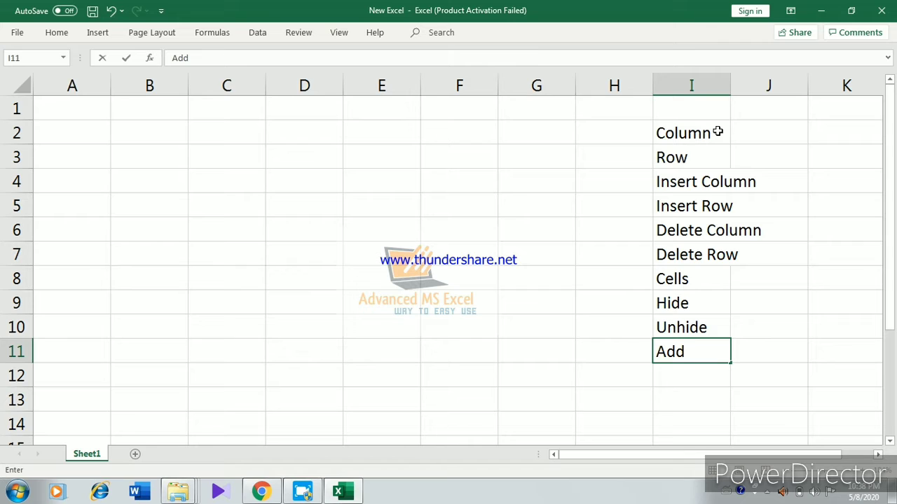
type(" Two cell")
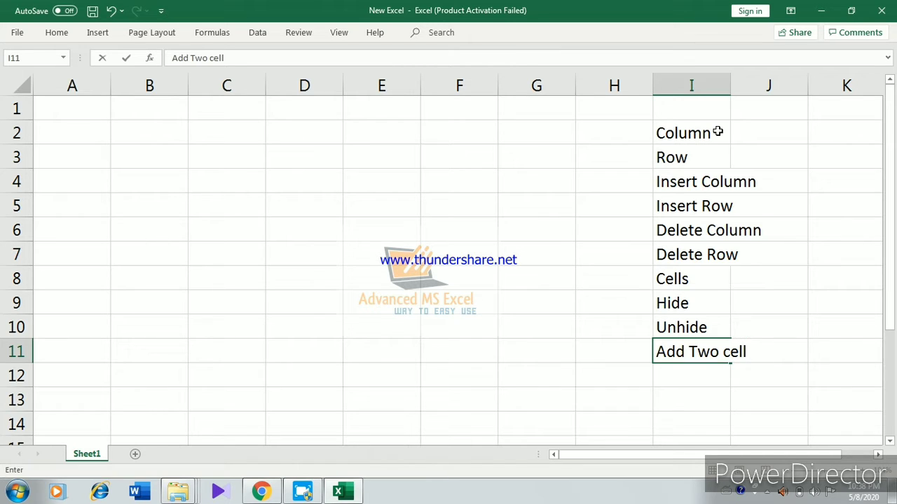
type(" values\\]")
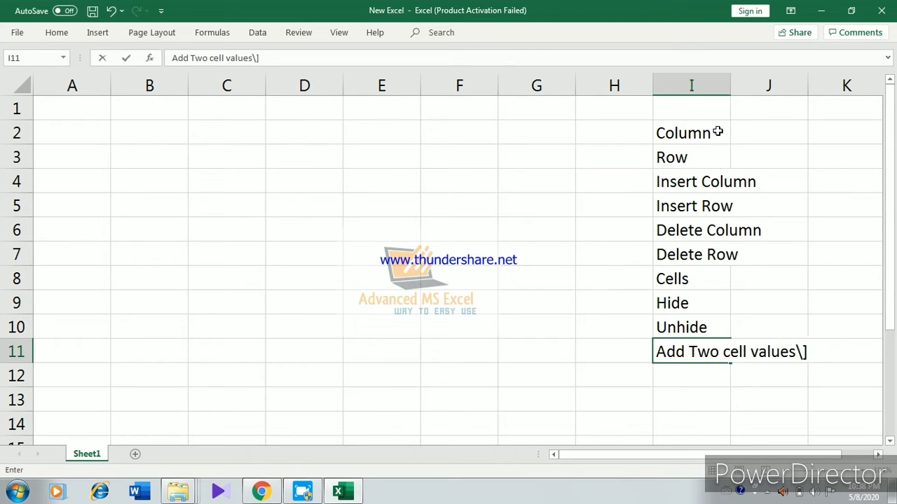
key("BackSpace")
key("BackSpace")
key("ctrl+Return")
key("Return")
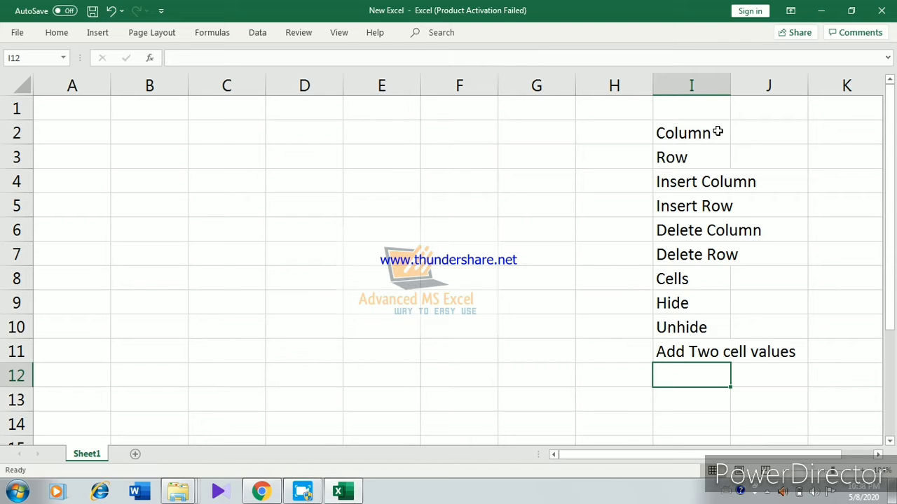
Step: Finish the topic list with Copy & Paste in cell I12 and Cut & Paste in cell I13
type("Copy")
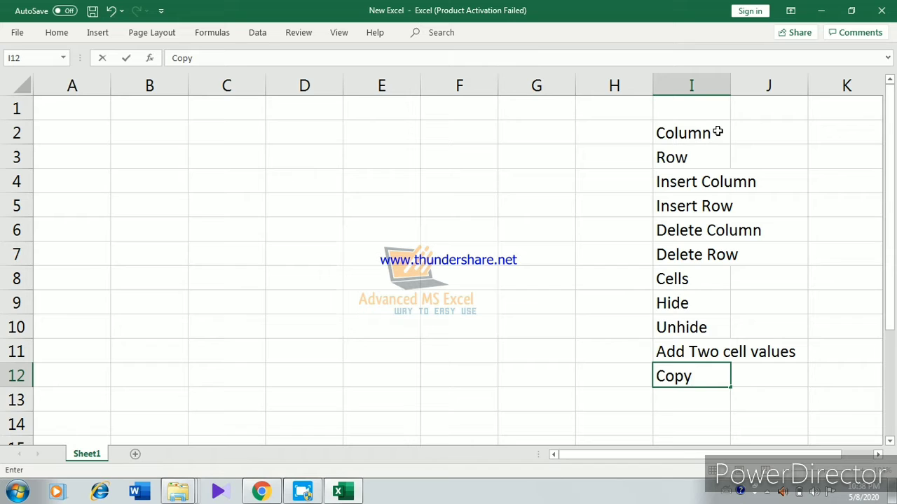
type(" & Paste")
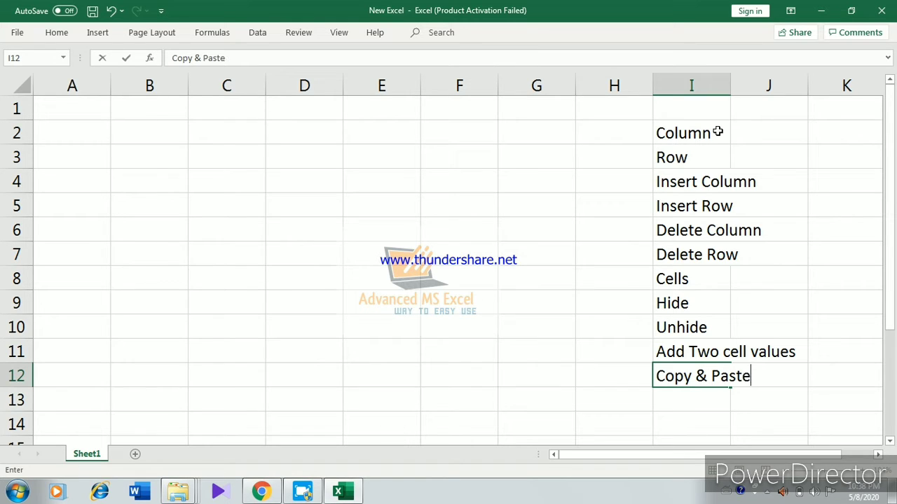
key("ctrl+Return")
key("Down")
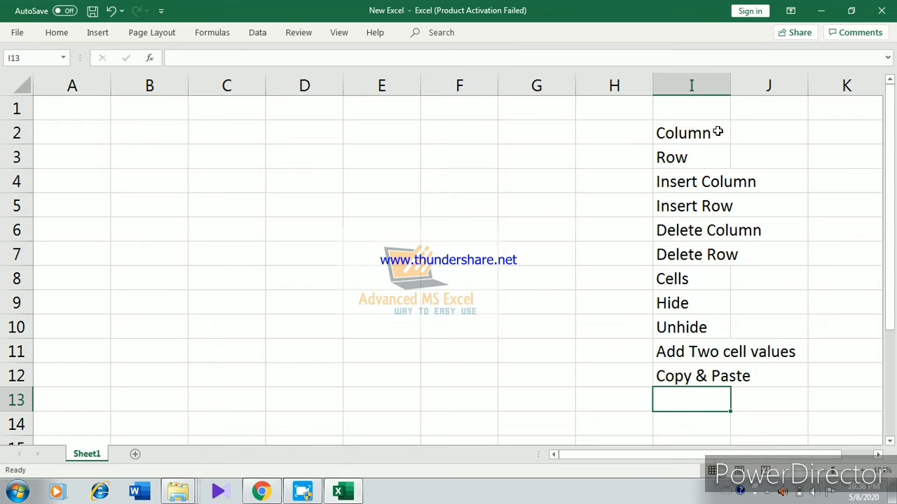
type("C")
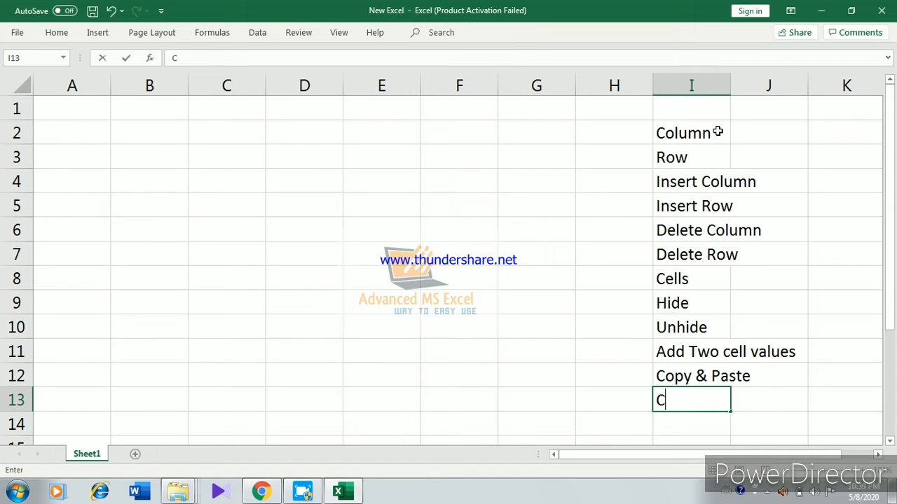
type("ut & Paste")
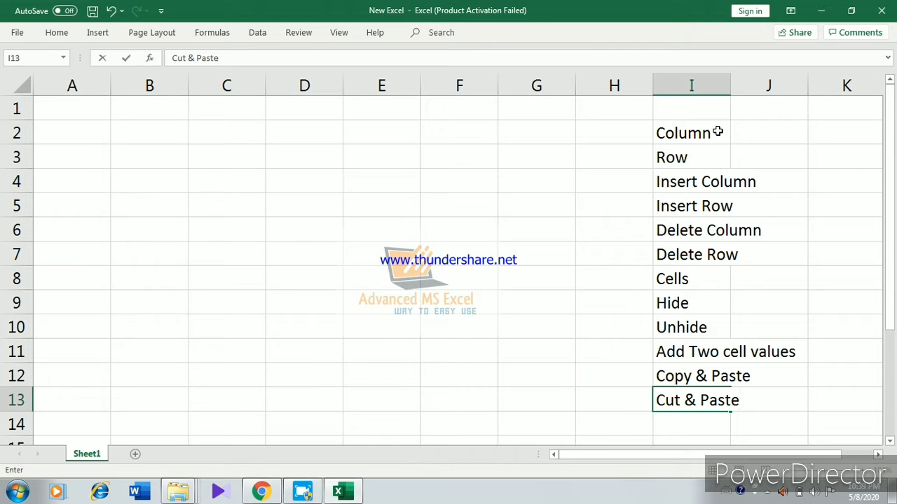
key("Return")
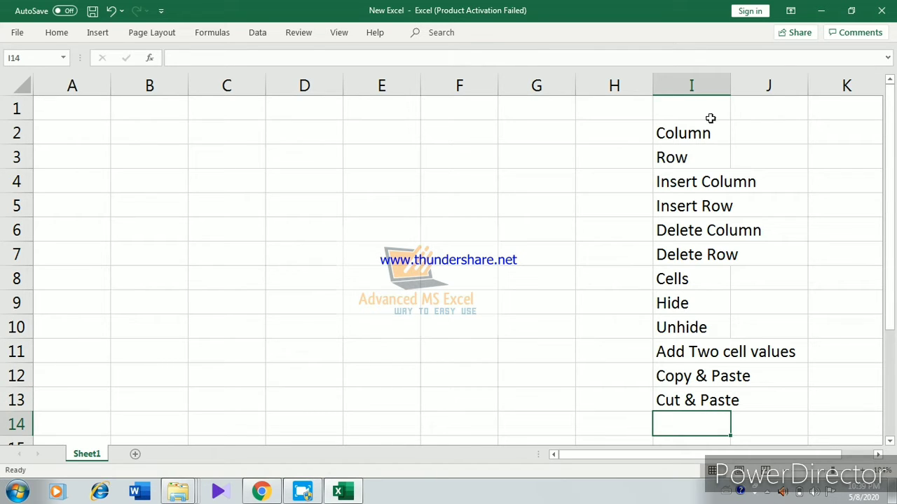
Step: Start numbering the topics with 1 in cell H2 and 2 in cell H3
left_click(605, 134)
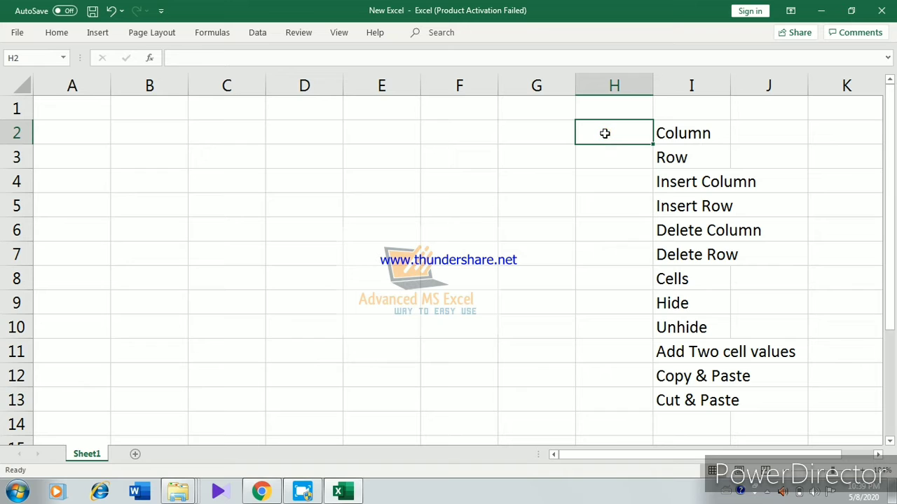
type("1")
key("Return")
type("2")
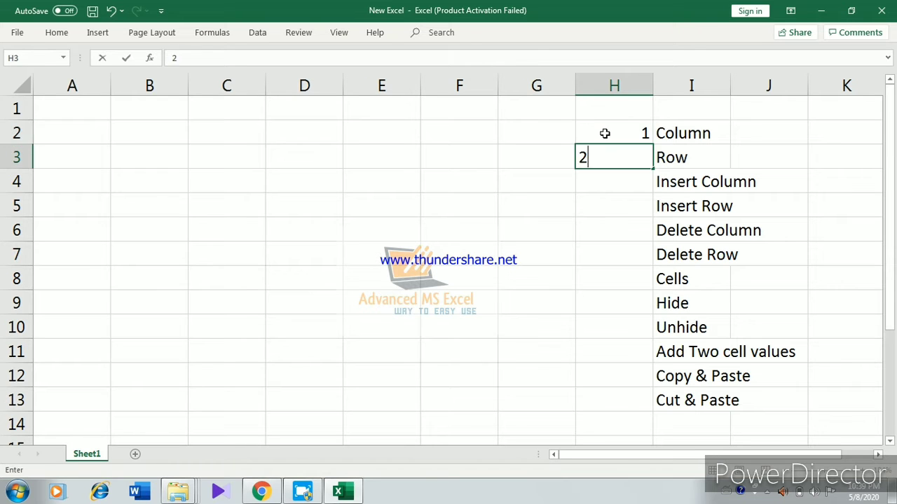
key("Return")
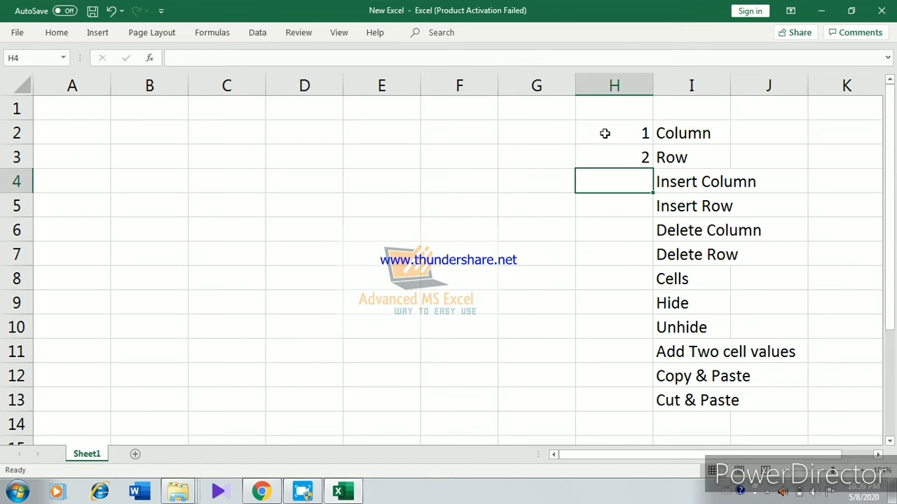
Step: Fit the width of column I to its topic text and centre the contents of column H
left_click(613, 84)
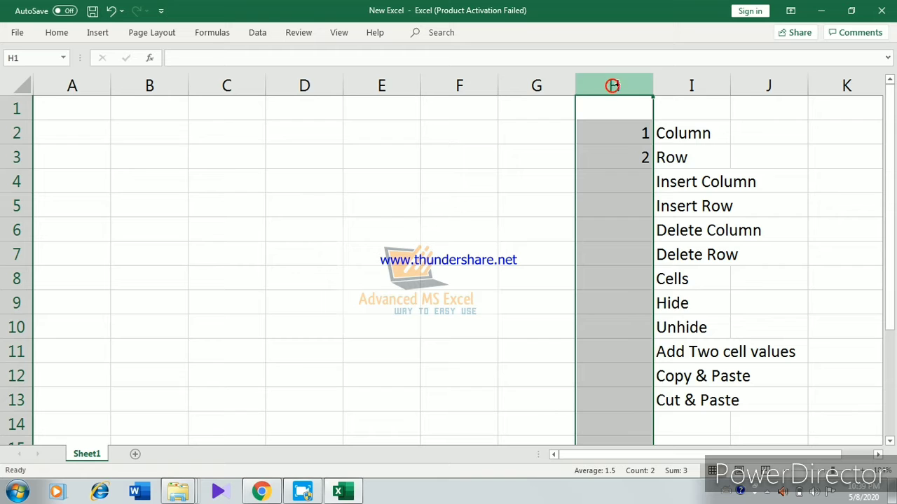
double_click(730, 84)
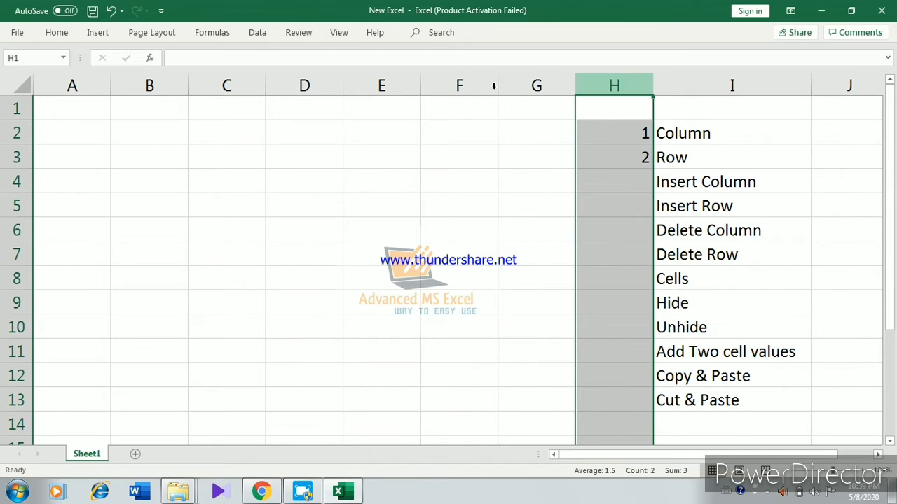
left_click(64, 33)
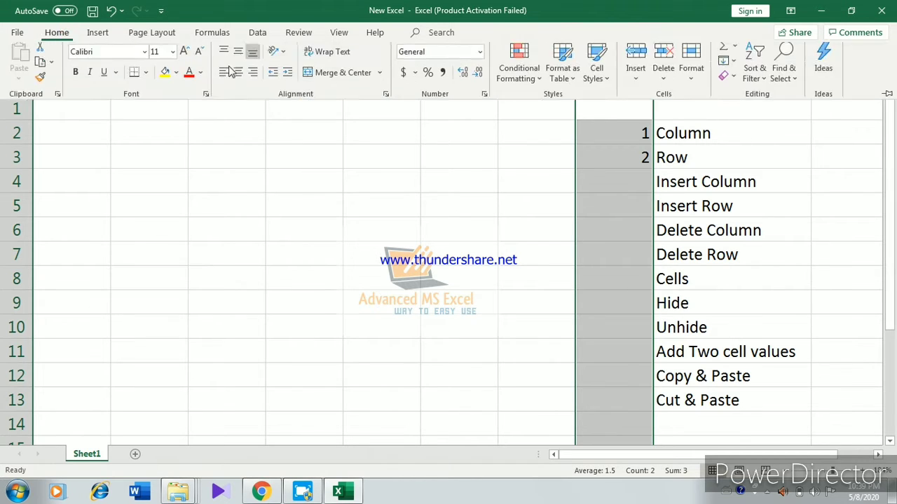
left_click(238, 78)
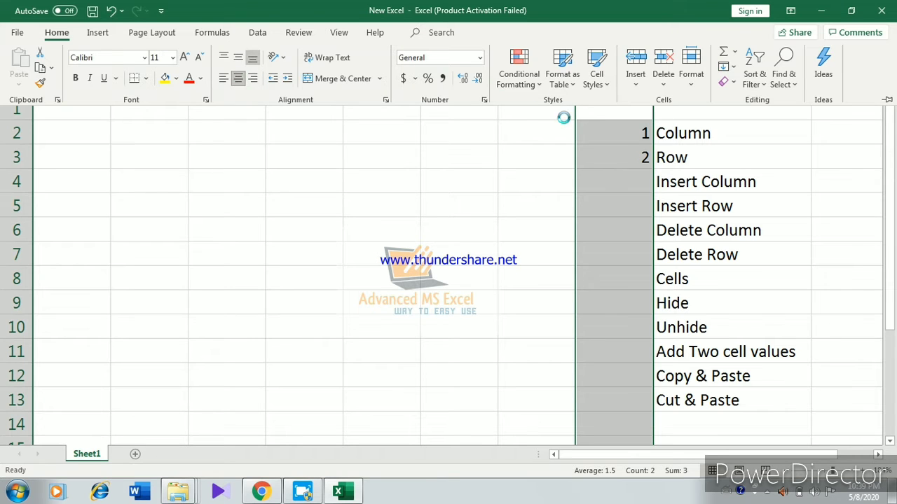
Step: Extend the number series from H2:H3 down to cell H13 so every topic is numbered
left_click(612, 134)
left_click(621, 136)
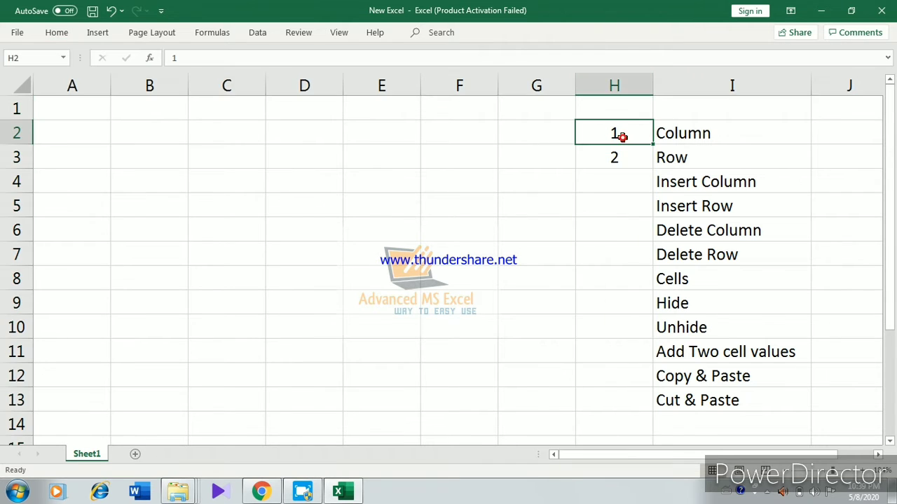
left_click_drag(621, 137, 650, 404)
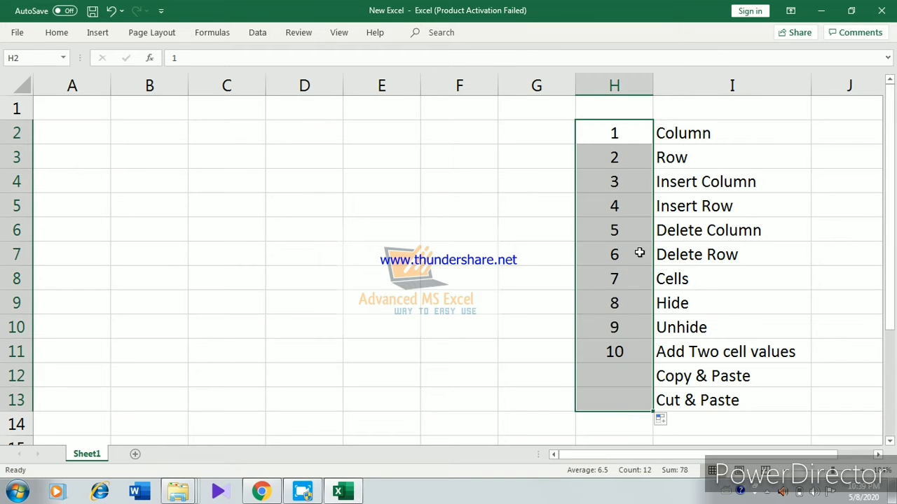
left_click(638, 250)
left_click(520, 140)
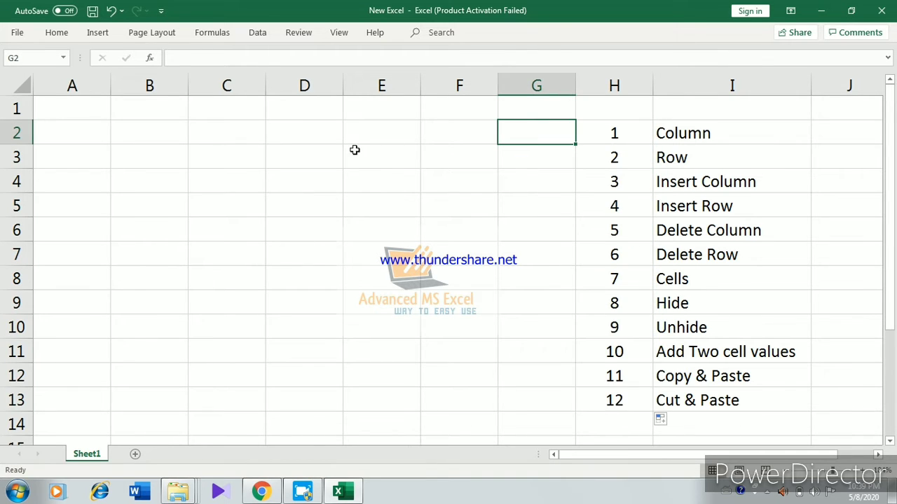
Step: Point out the individual worksheet columns by selecting whole columns one after another from A to F
left_click(96, 126)
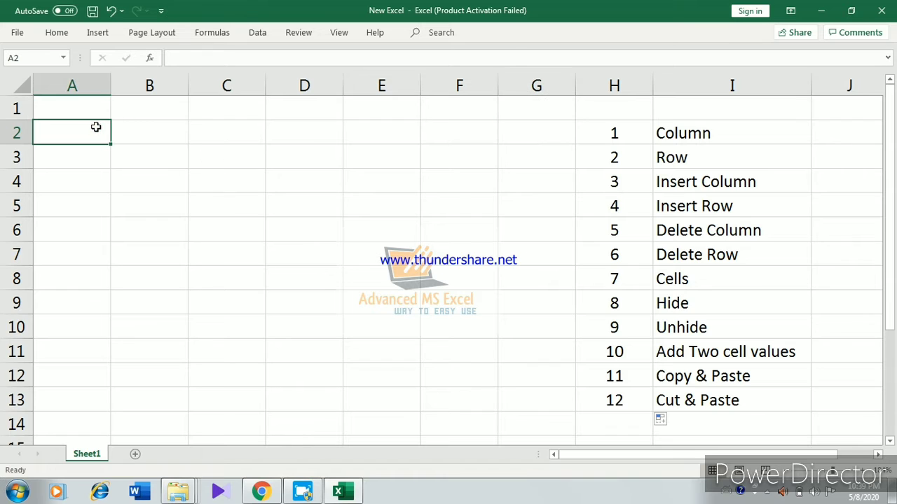
left_click(86, 84)
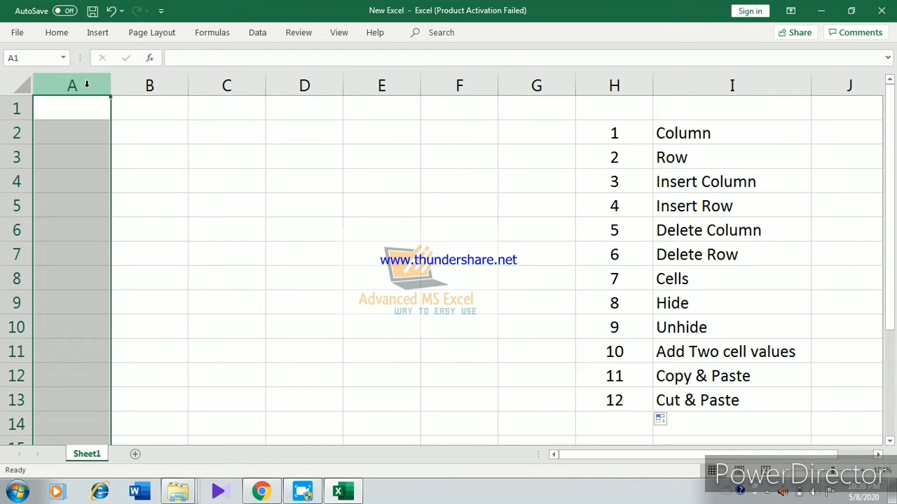
left_click(150, 84)
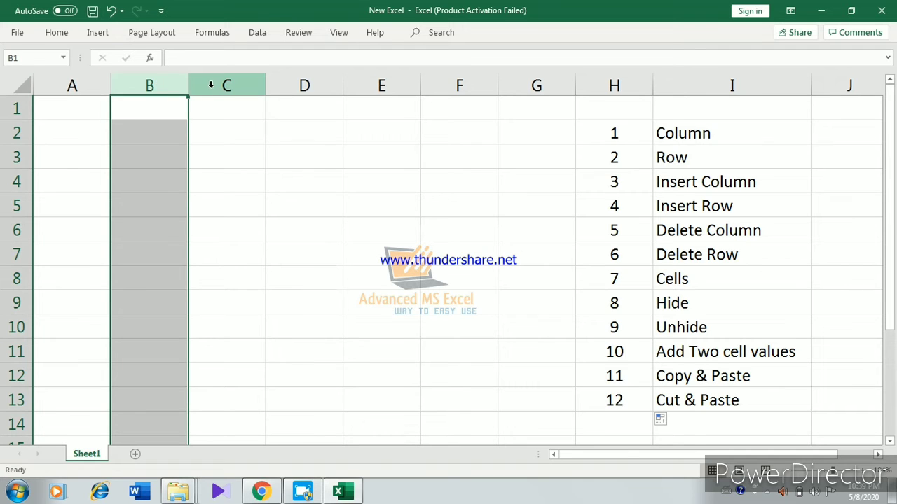
left_click_drag(211, 86, 285, 85)
left_click(285, 84)
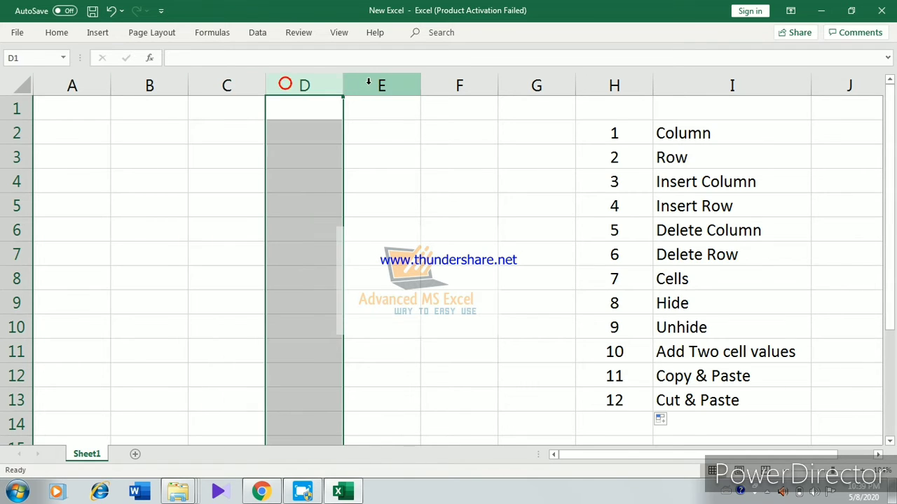
left_click(371, 85)
left_click(445, 85)
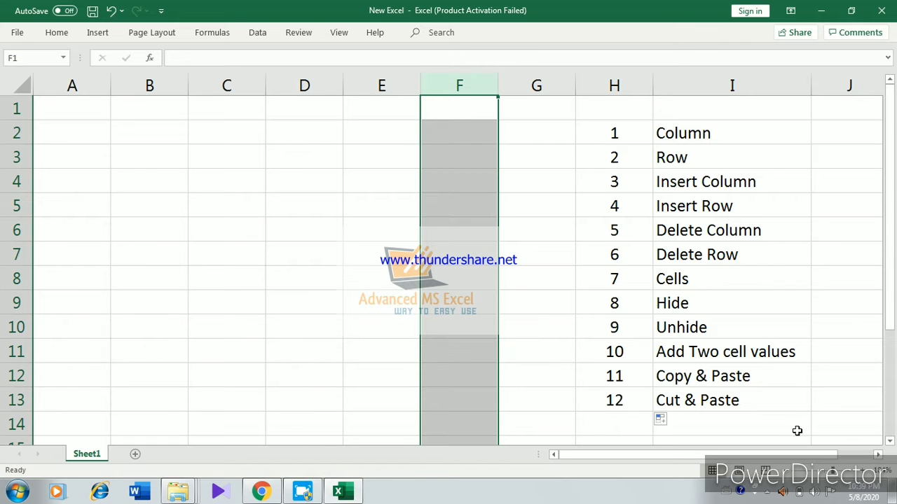
Step: Examine the column lettering beyond Z by moving along row 5 from J5 to AW5, and select columns AW and AX
left_click(826, 197)
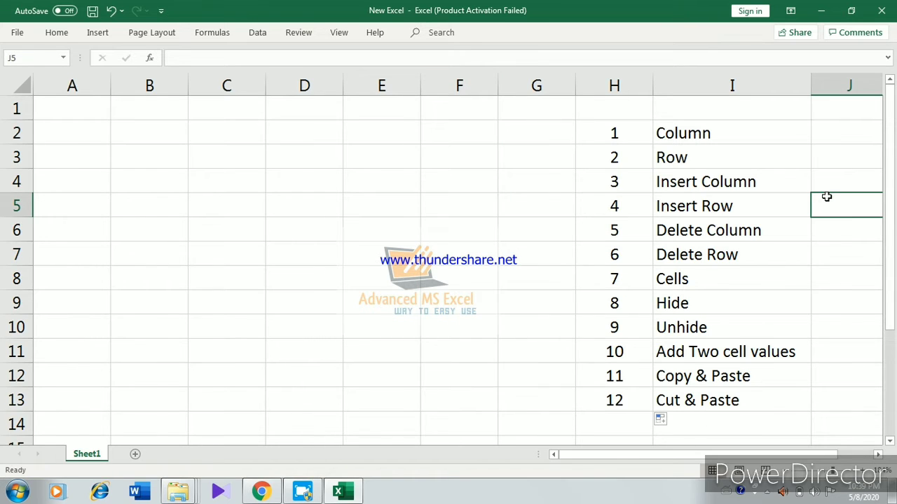
key("Right")
key("Right")
key("Right")
key("Right")
key("Right")
key("Right")
key("Right")
key("Right")
key("Right")
key("Right")
key("Right")
key("Right")
key("Right")
key("Right")
key("Right")
key("Right")
key("Right")
key("Right")
key("Right")
key("Right")
key("Right")
key("Right")
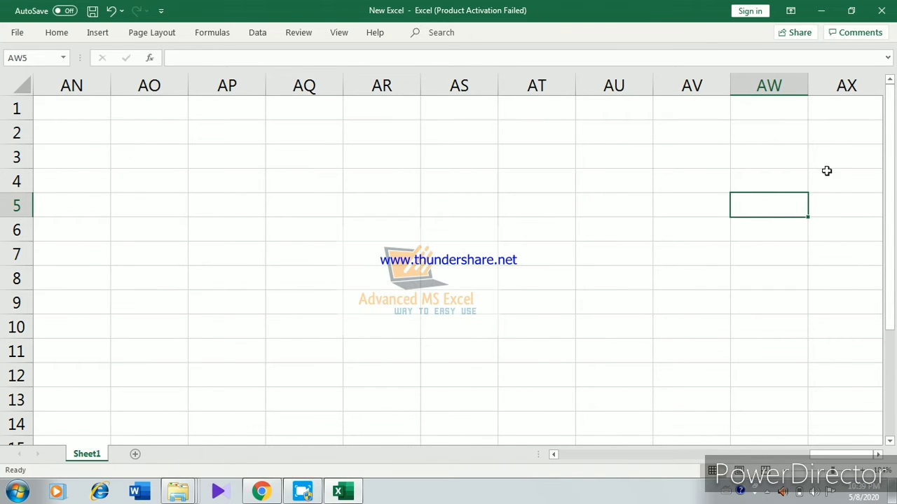
left_click(782, 83)
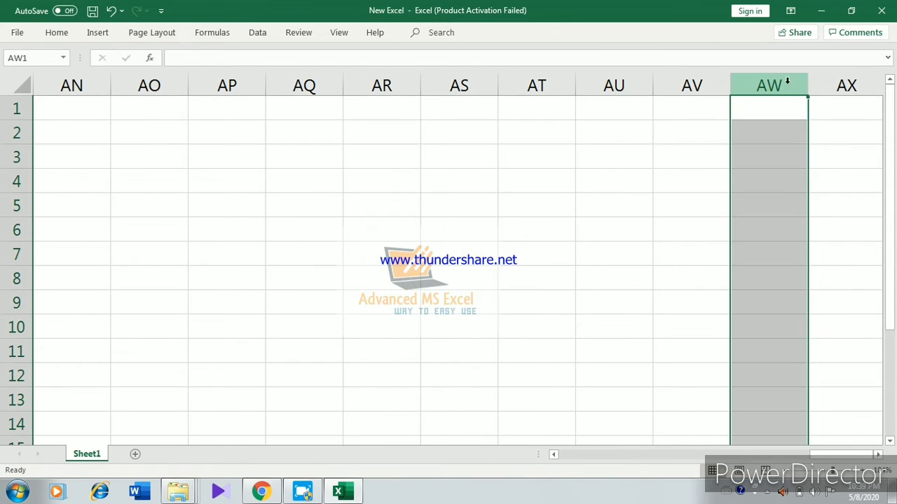
left_click(870, 86)
left_click(854, 104)
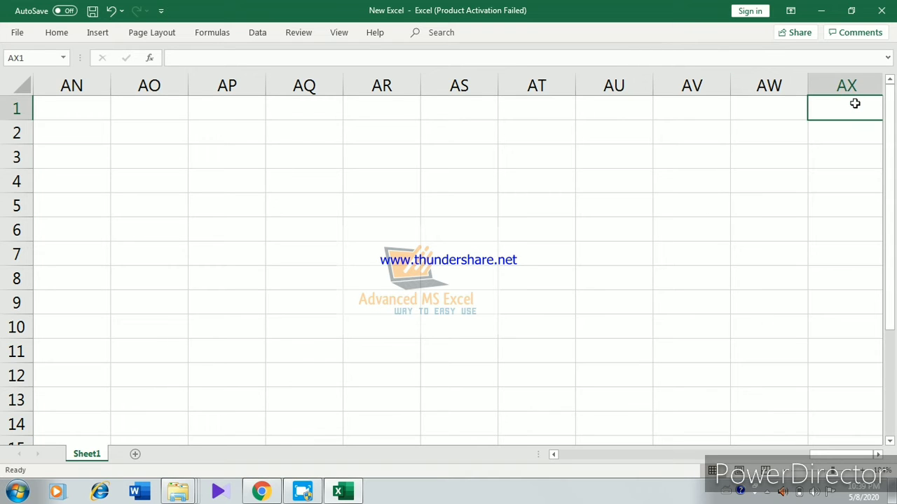
Step: Examine the worksheet's last column, XFD, by selecting it whole, and return to cell A1
key("ctrl+Right")
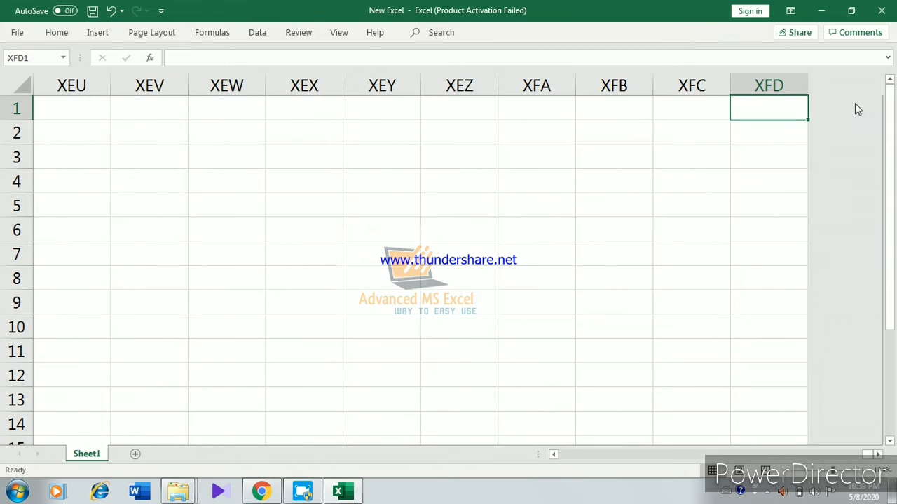
left_click(780, 71)
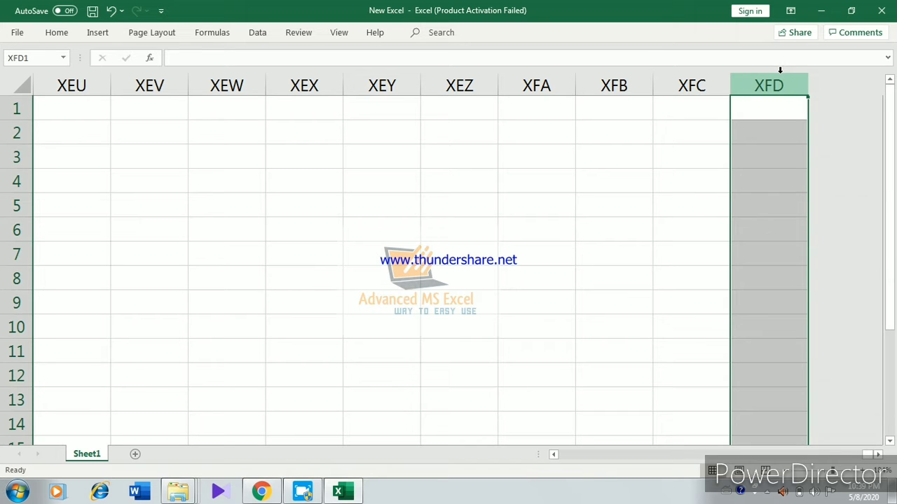
key("Left")
key("ctrl+Left")
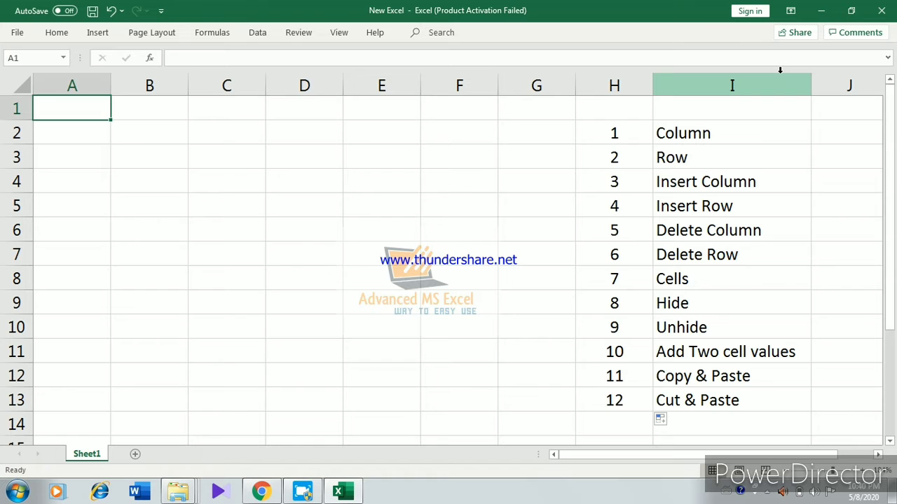
Step: Enter "XFD" in cell J2 beside the Column topic as the last column's name
key("Right")
key("Right")
key("Right")
key("Right")
key("Right")
key("Right")
key("Right")
key("Right")
key("Right")
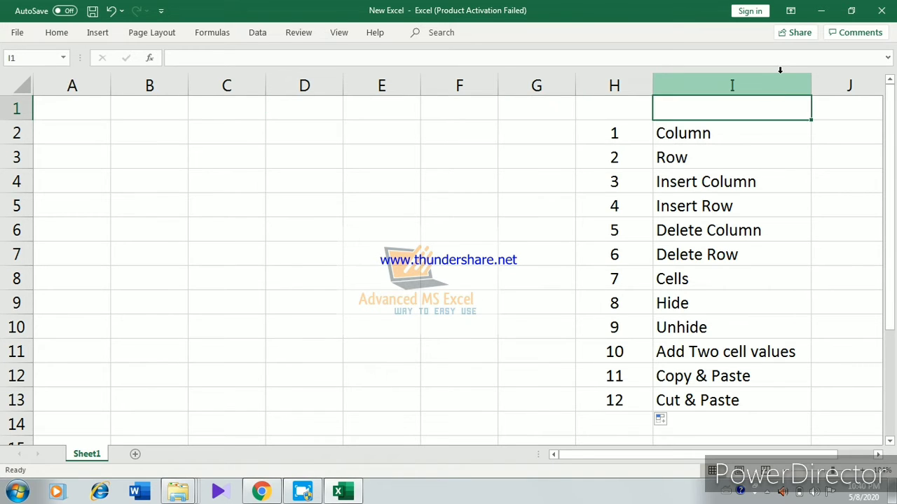
key("Down")
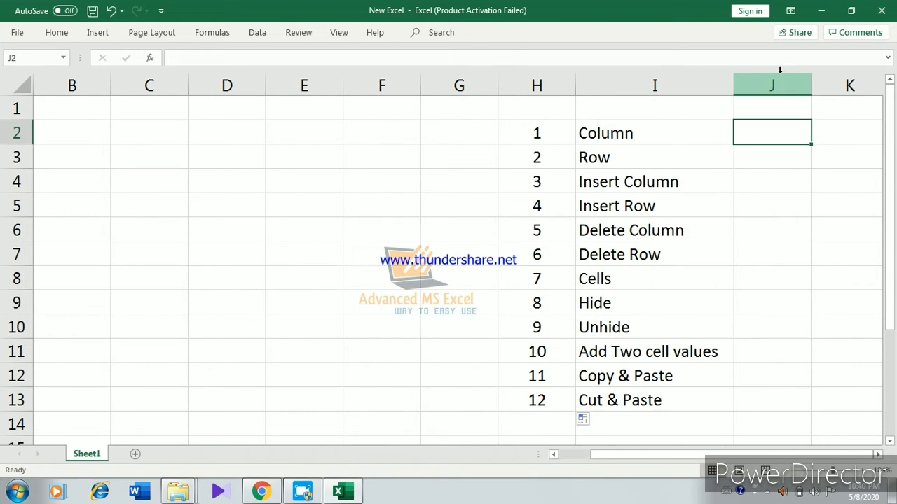
type("xfd")
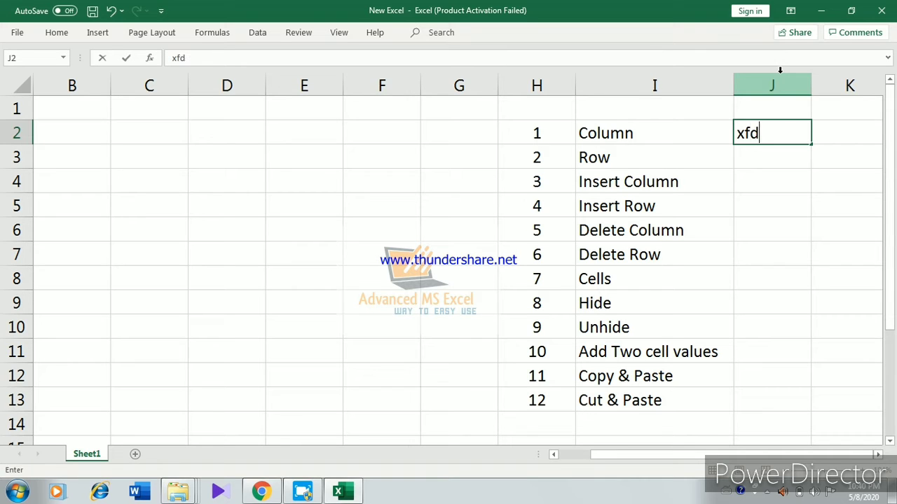
key("BackSpace")
key("BackSpace")
key("BackSpace")
type("XFD")
key("Return")
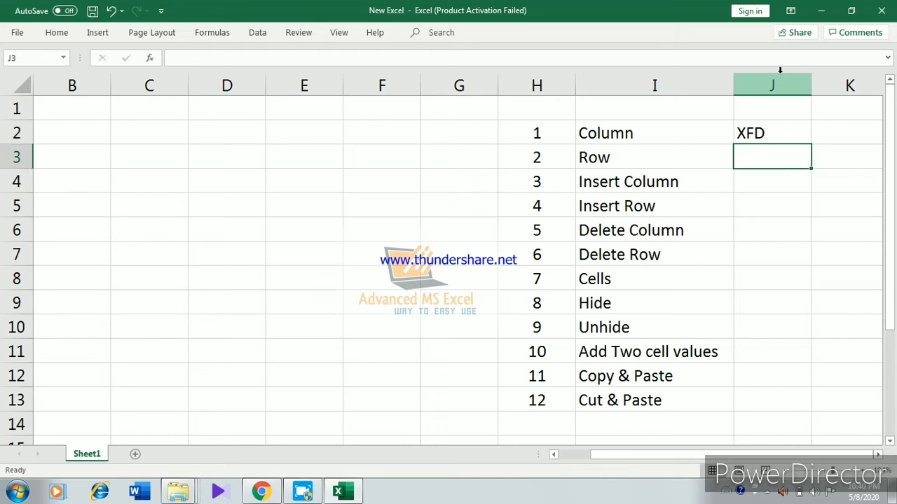
Step: Examine the worksheet's last row and last column by jumping to the ends of column B and row 1, and return to the first cells
left_click(55, 114)
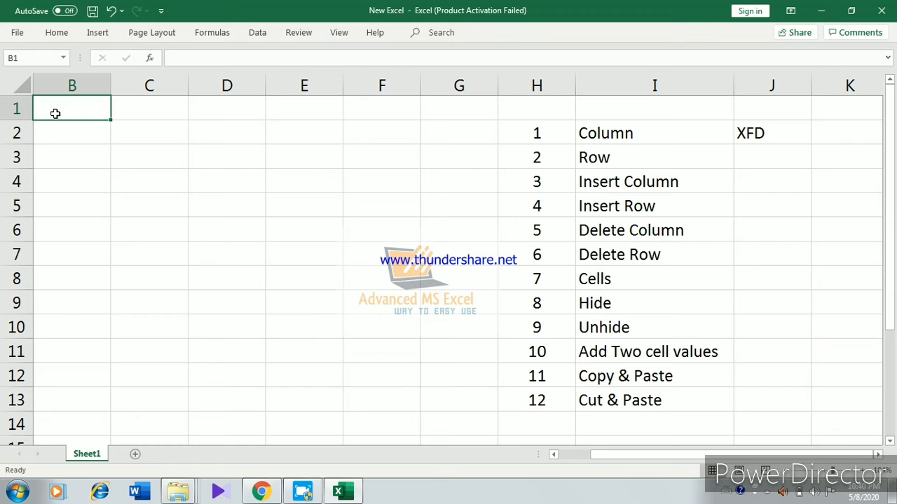
key("ctrl+shift+End")
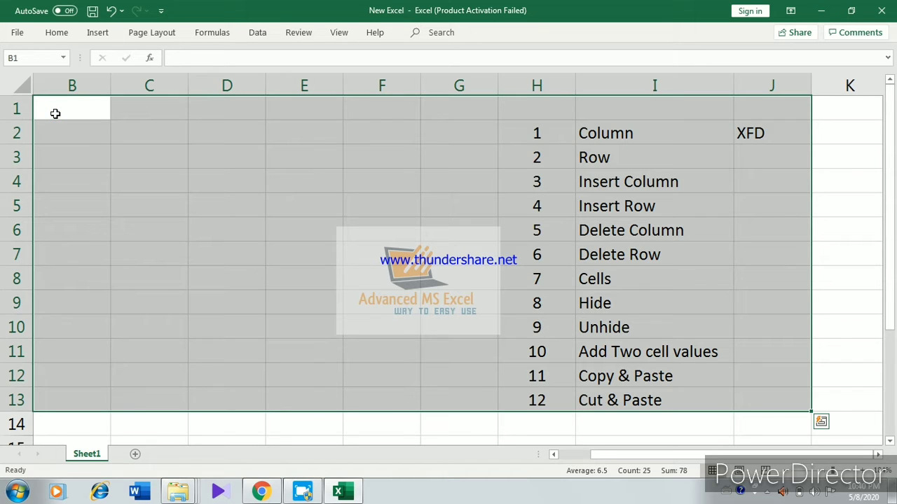
key("End")
left_click(55, 114)
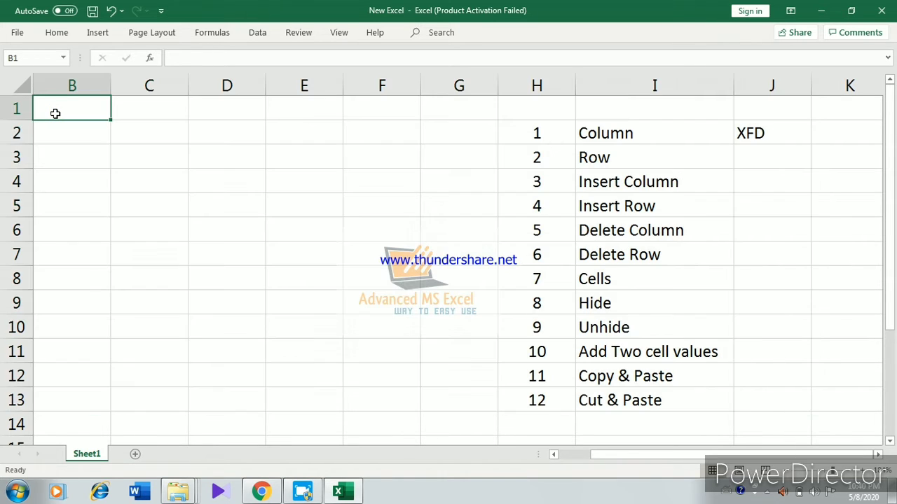
key("End")
key("Down")
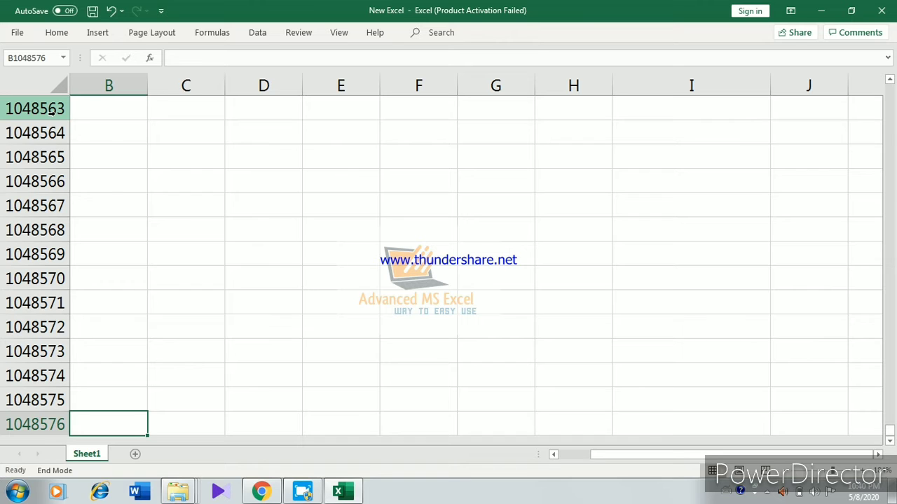
key("Up")
key("End")
key("Right")
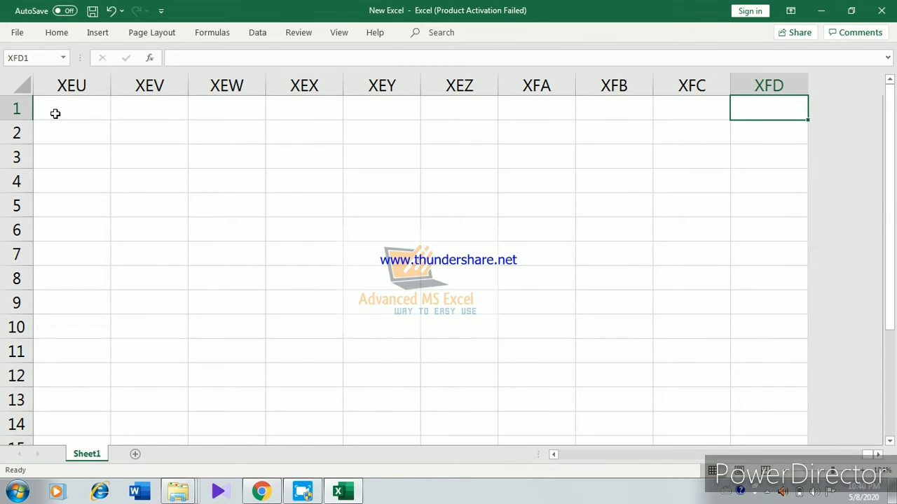
key("ctrl+Down")
key("ctrl+Left")
key("ctrl+Up")
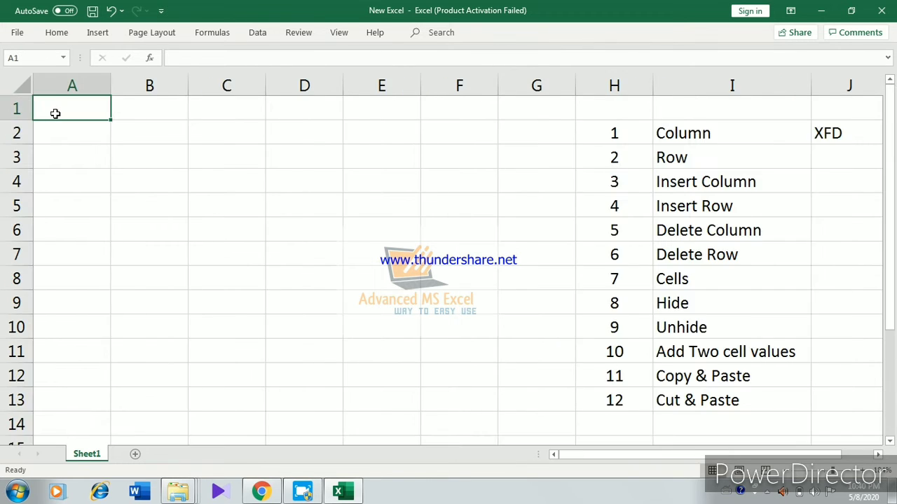
key("Right")
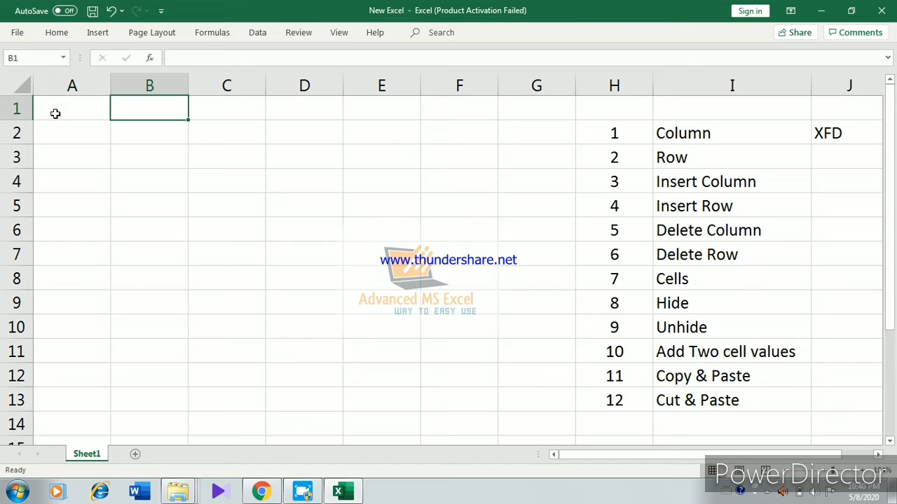
Step: Enter 1048576 in cell J3 beside the Row topic as the last row's number
left_click(829, 159)
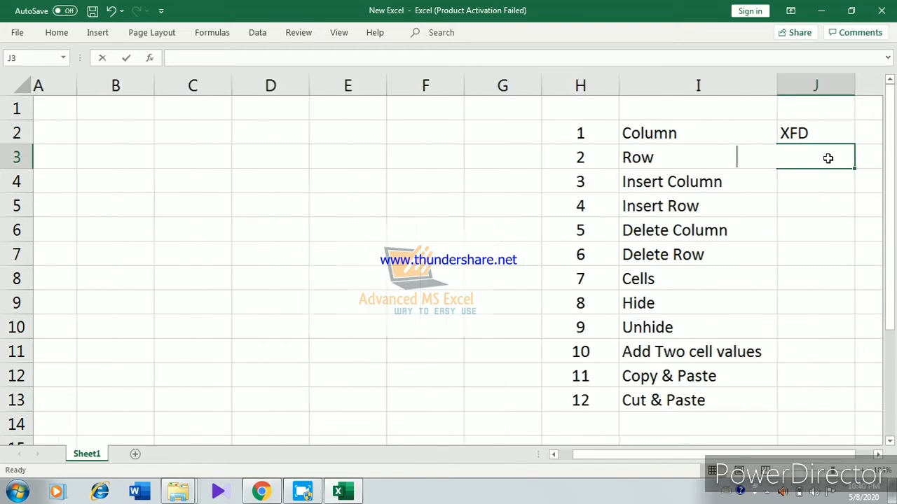
type("10")
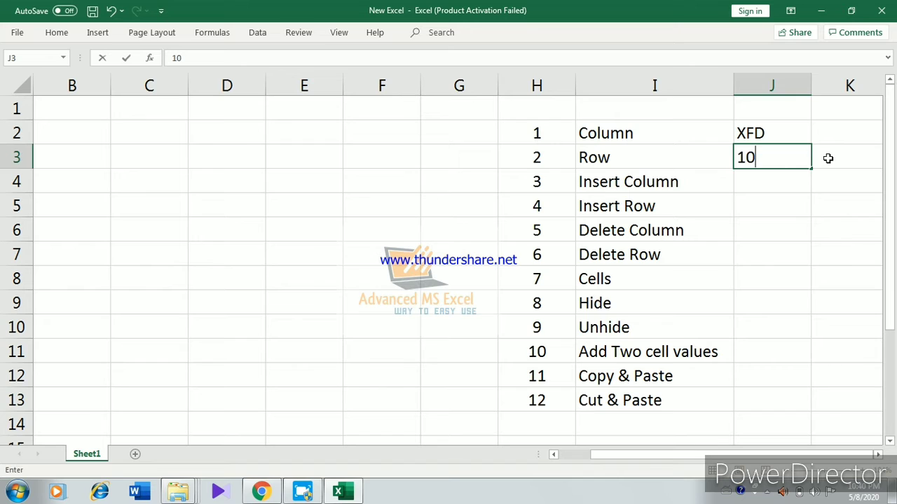
type("48576")
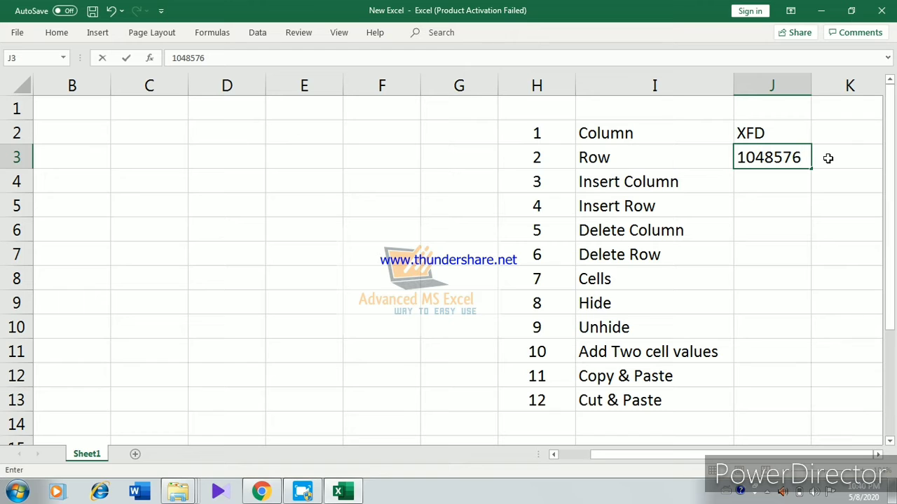
key("Return")
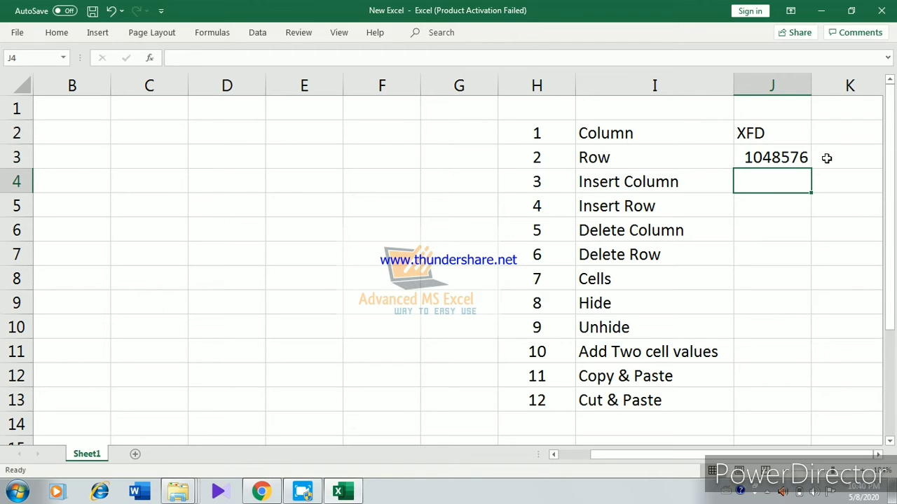
Step: Demonstrate the Insert Column topic by inserting a blank column at column C
left_click(680, 180)
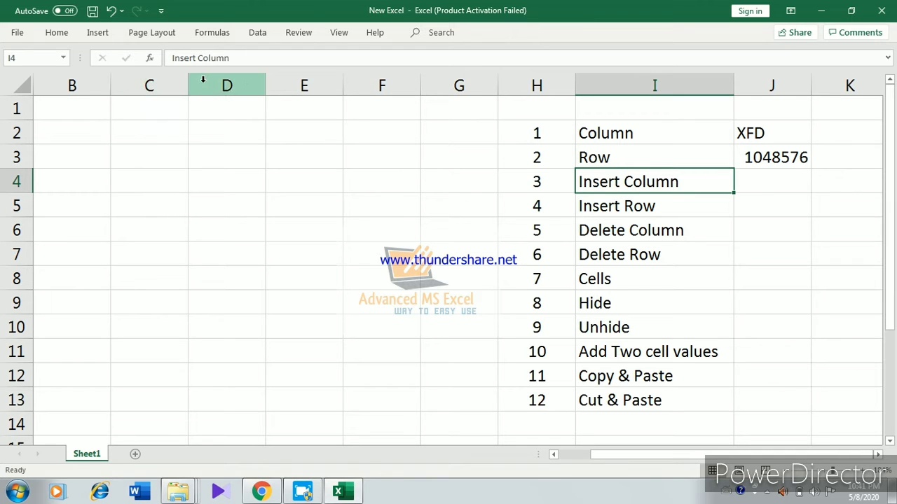
left_click(175, 82)
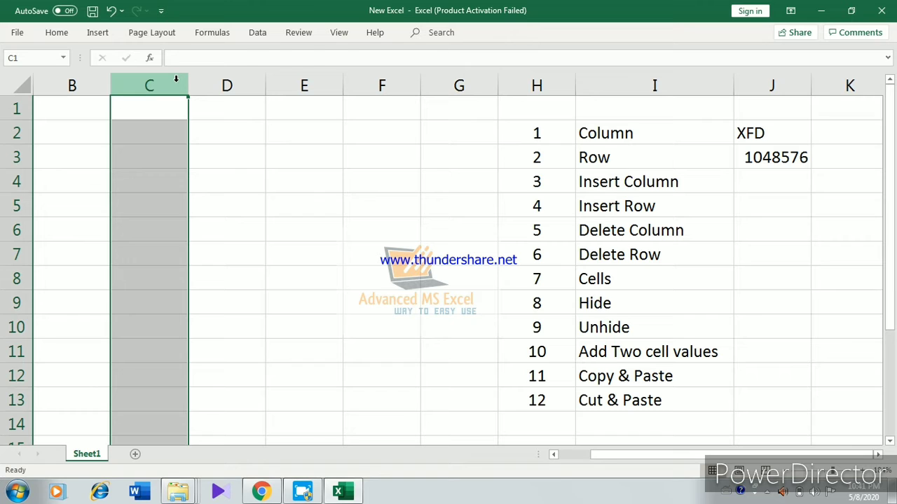
right_click(176, 79)
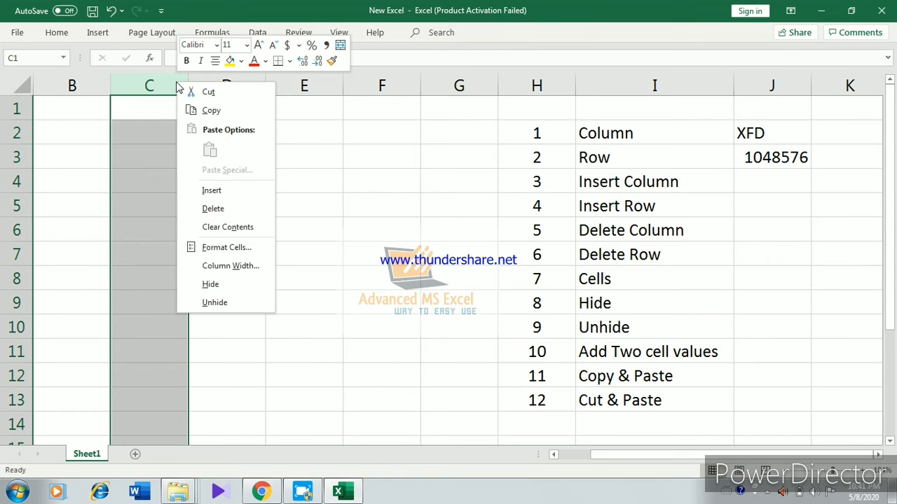
left_click(215, 189)
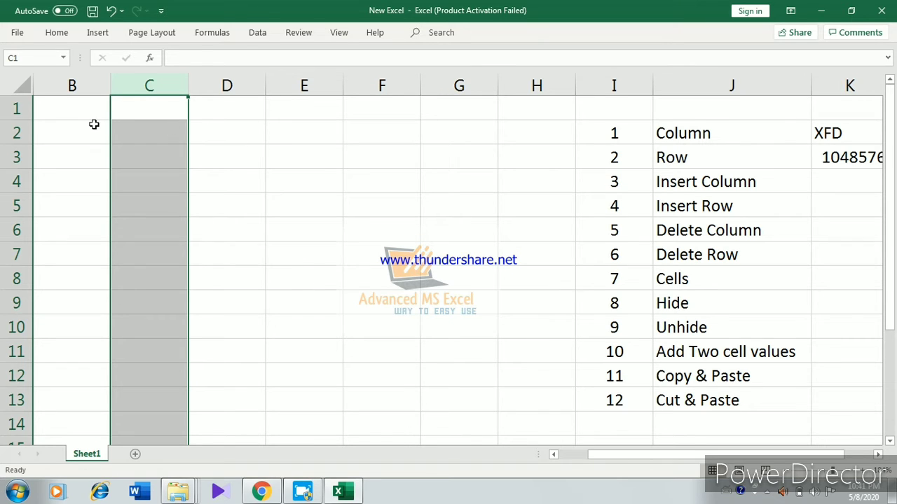
Step: Insert a blank row at row 2, above the first topic of the list
left_click(20, 132)
right_click(17, 132)
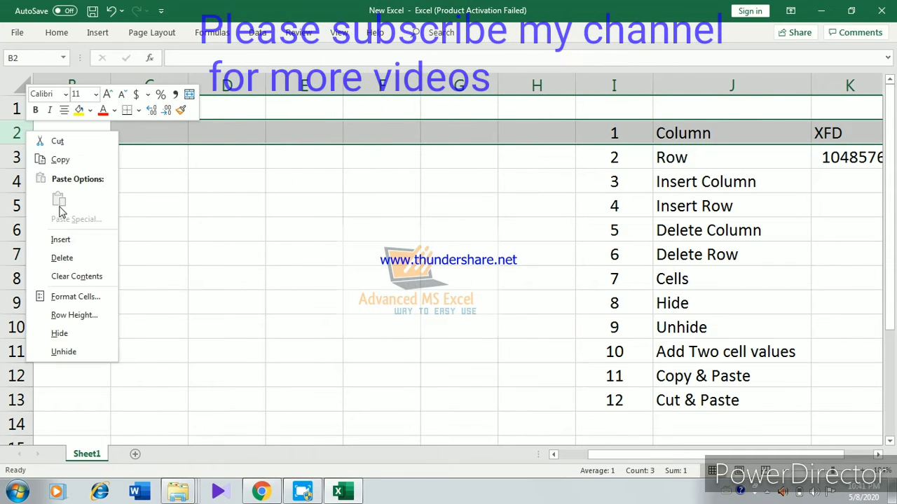
left_click(69, 240)
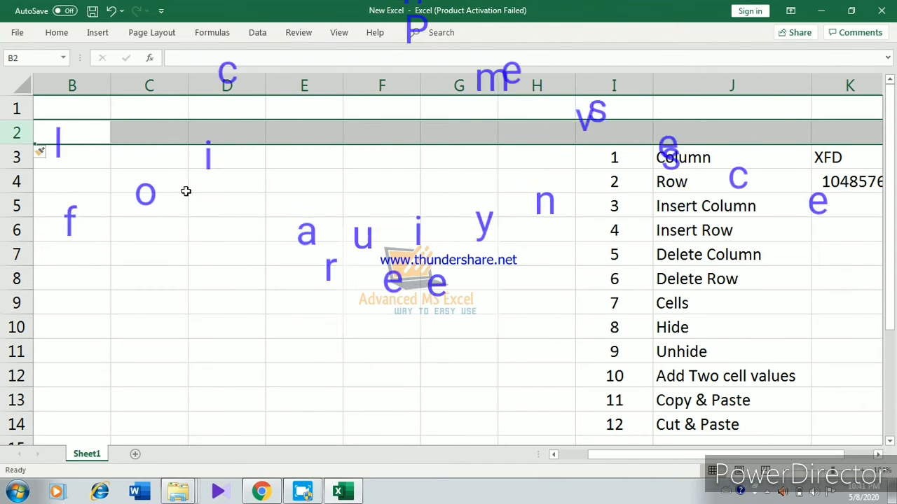
Step: Delete the empty column D and the blank row 2
right_click(228, 84)
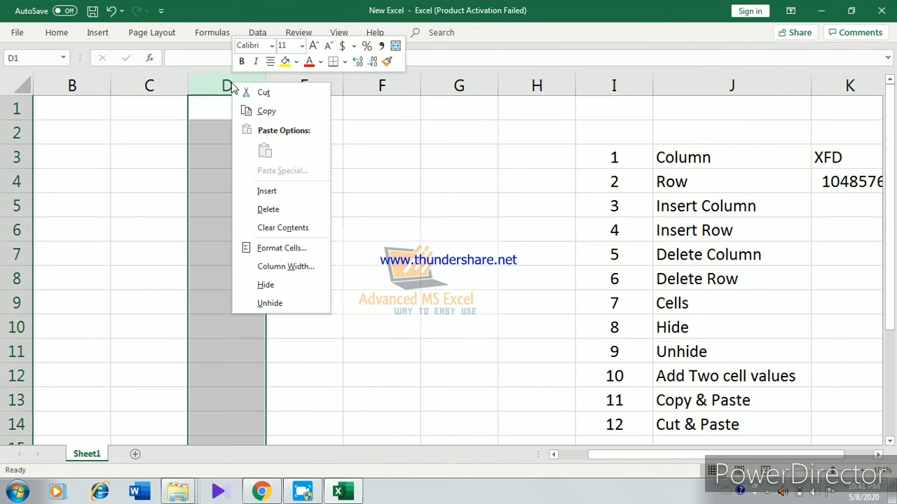
left_click(287, 210)
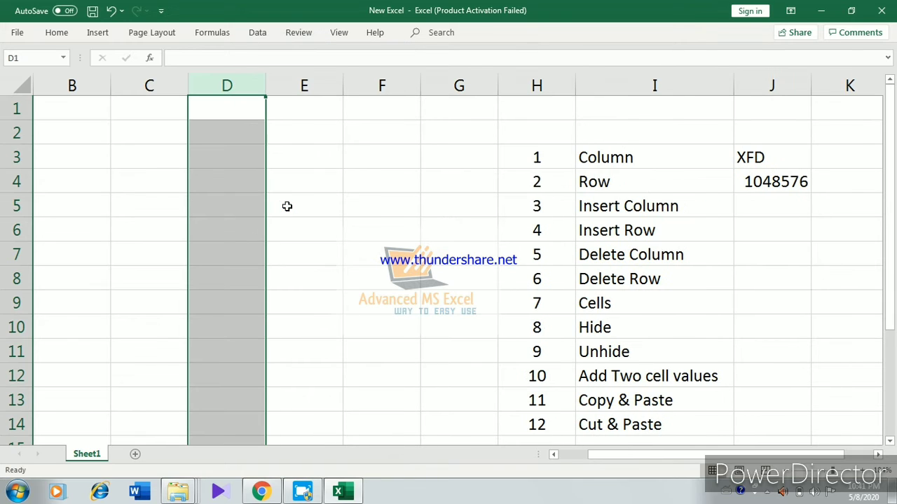
left_click(19, 132)
right_click(22, 133)
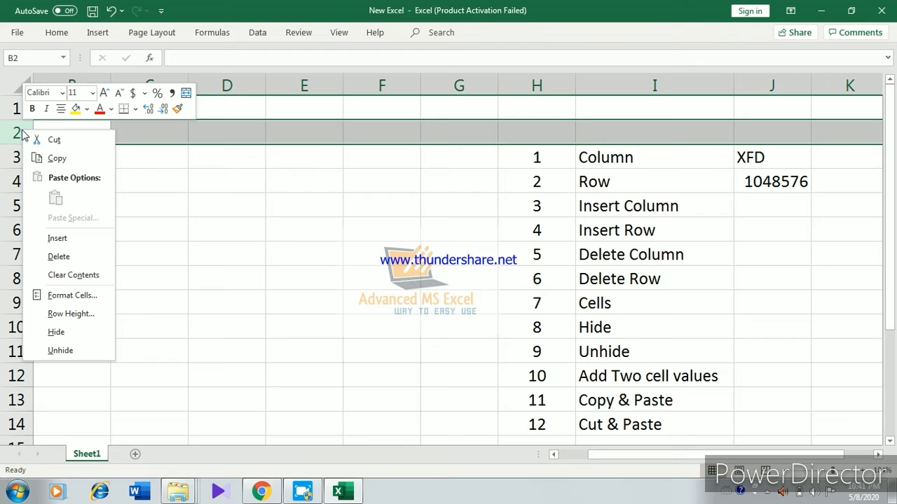
left_click(66, 256)
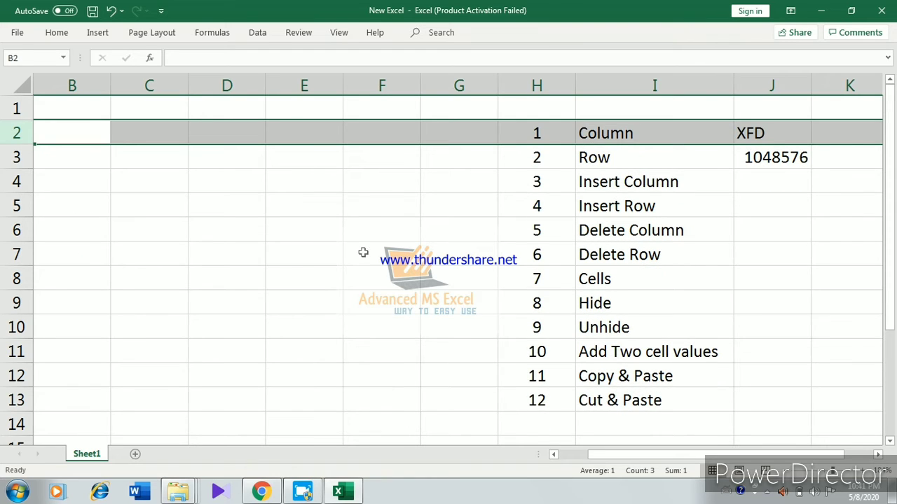
Step: Point out the Delete Column, Delete Row and Cells topics, and select single blank cells such as B2, C3 and F10
left_click(651, 232)
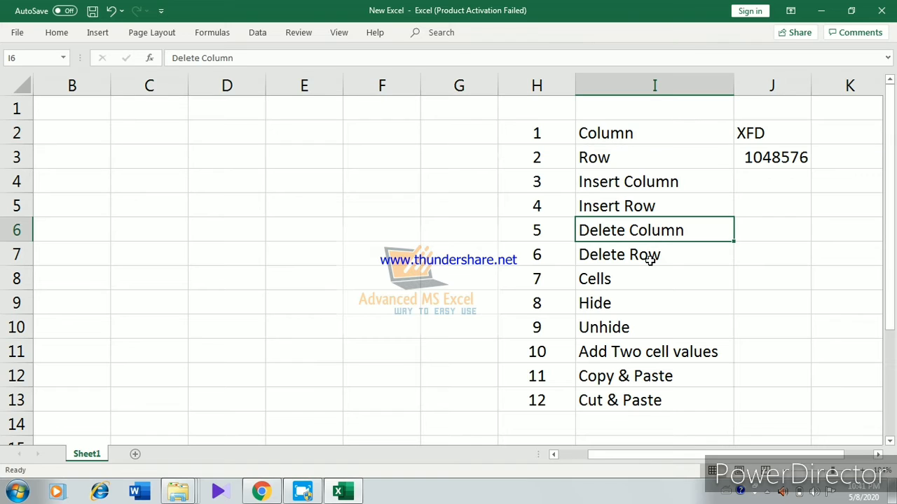
left_click(650, 259)
left_click(644, 276)
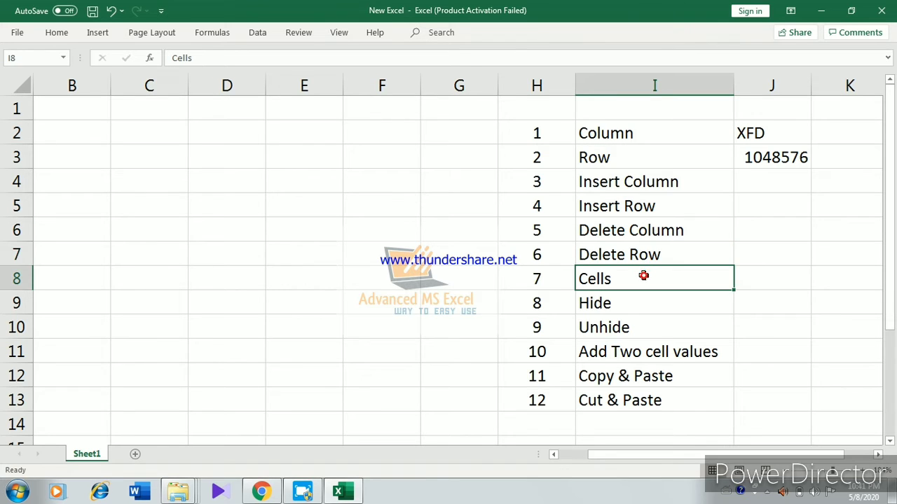
left_click(94, 132)
left_click(158, 162)
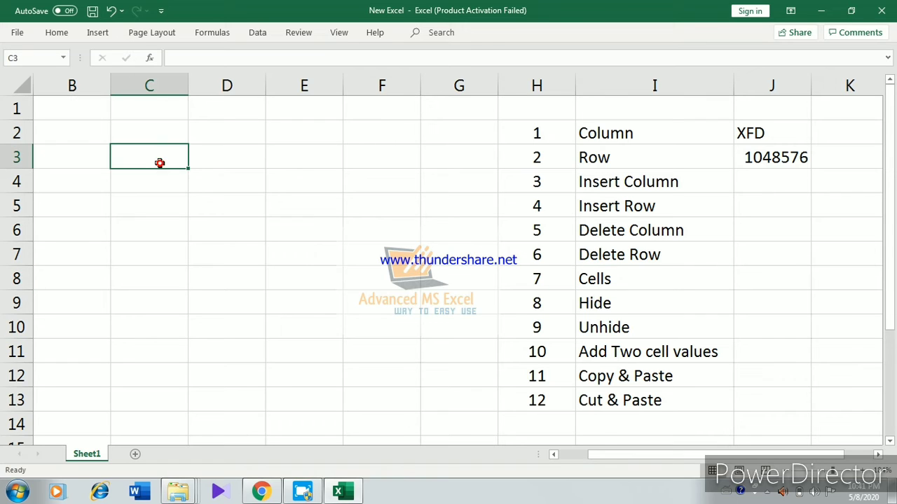
left_click(233, 242)
left_click(408, 318)
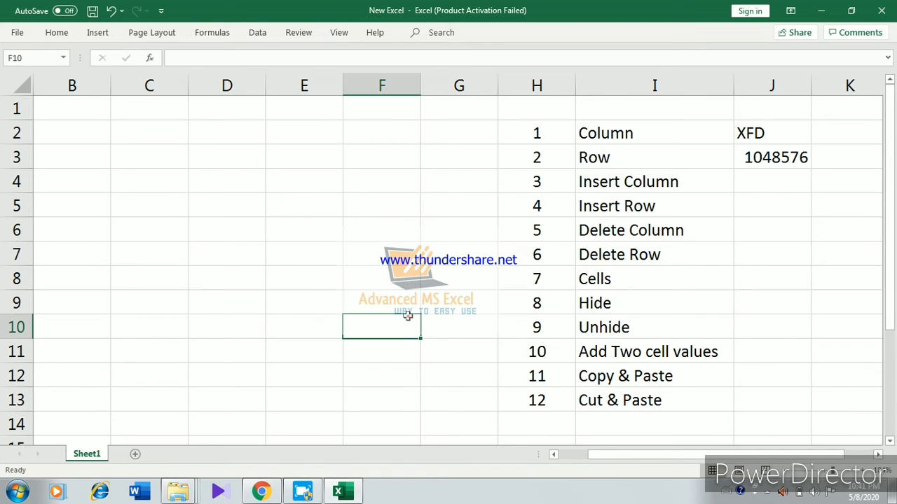
Step: Highlight column C together with row 3 to show how they intersect at cell C3
left_click(137, 150)
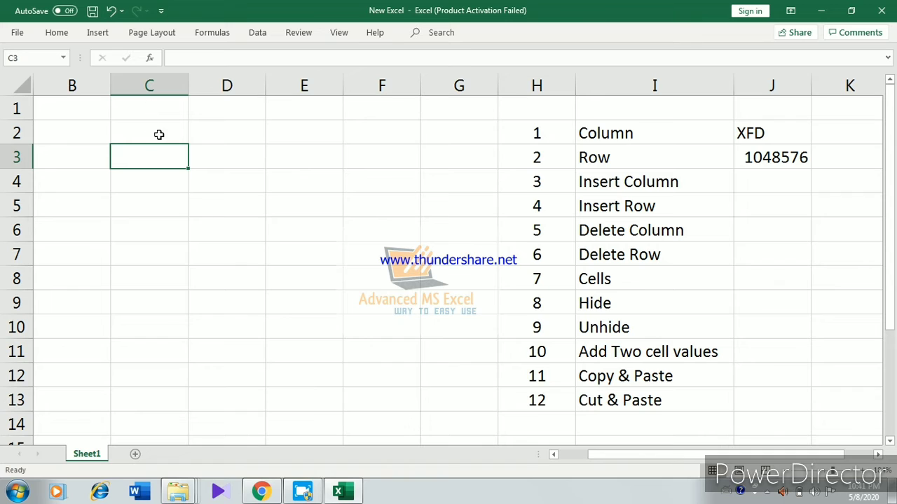
left_click(156, 84)
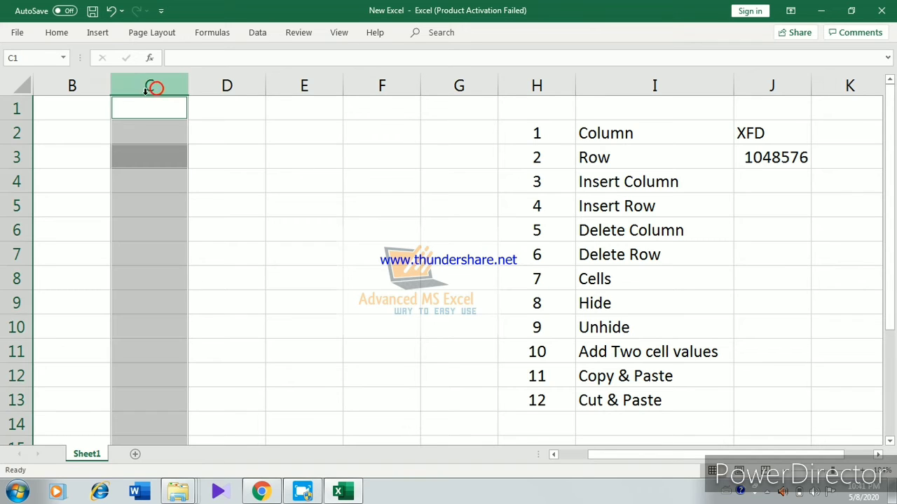
left_click(17, 156, "ctrl")
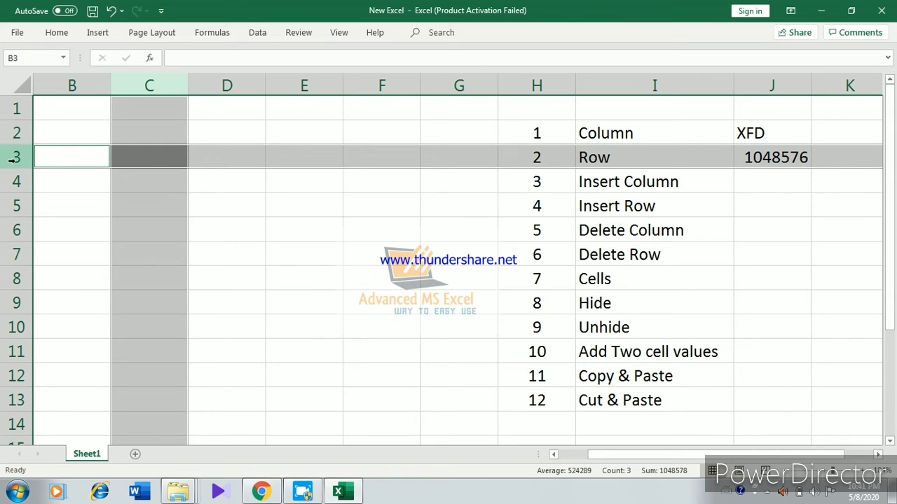
Step: Enter the cell address "C3" in cell C3 and select that cell again
left_click(163, 155)
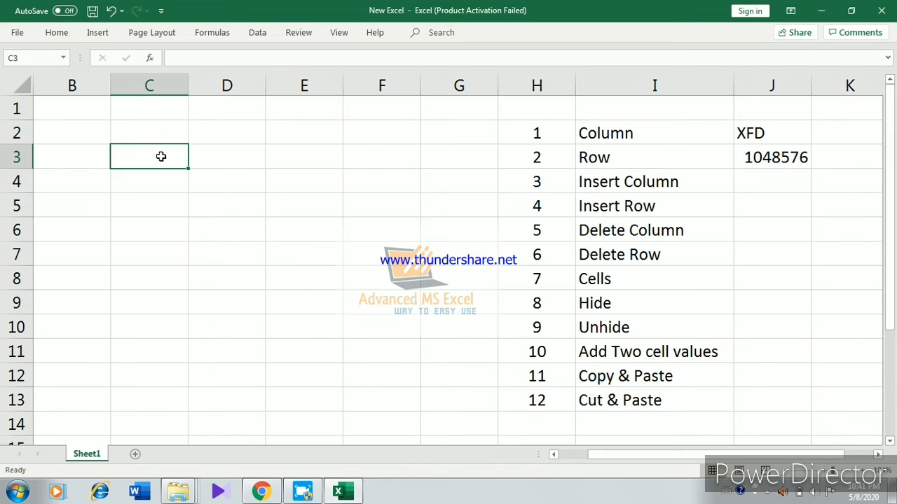
type("C")
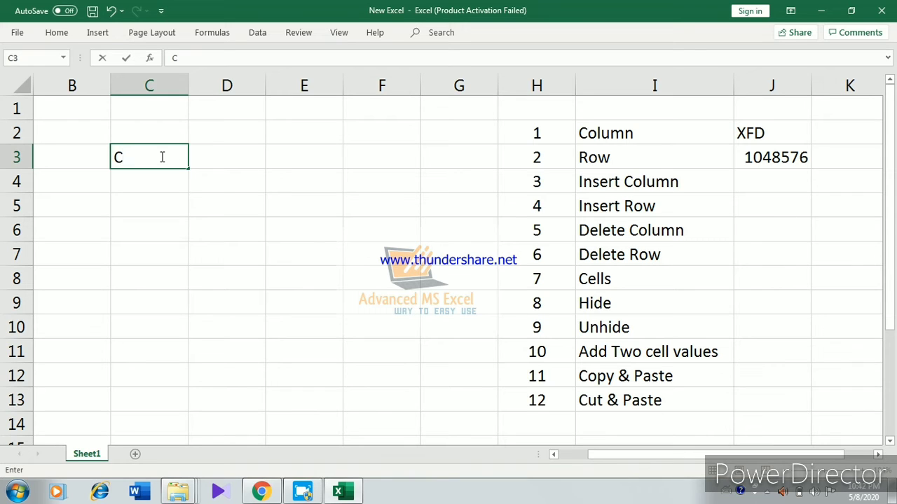
type("3")
key("Return")
left_click(161, 155)
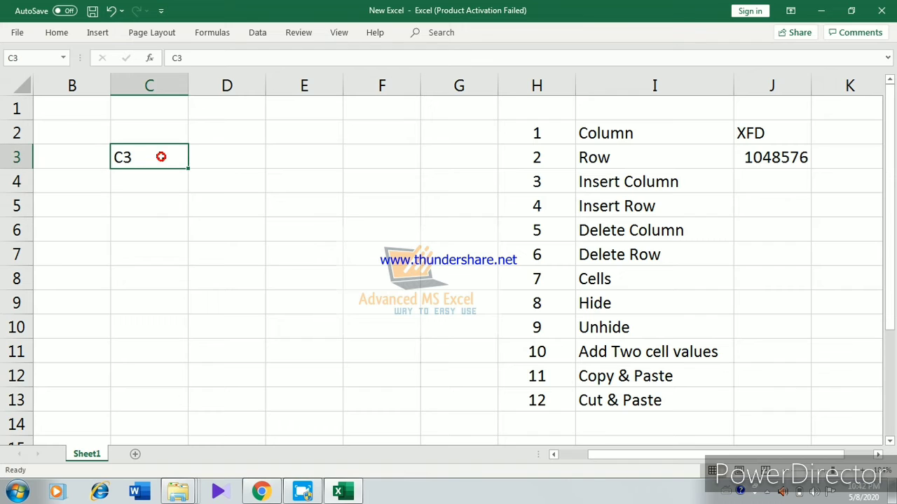
Step: Fill cell C3 with yellow and select the blank cell F7
left_click(60, 32)
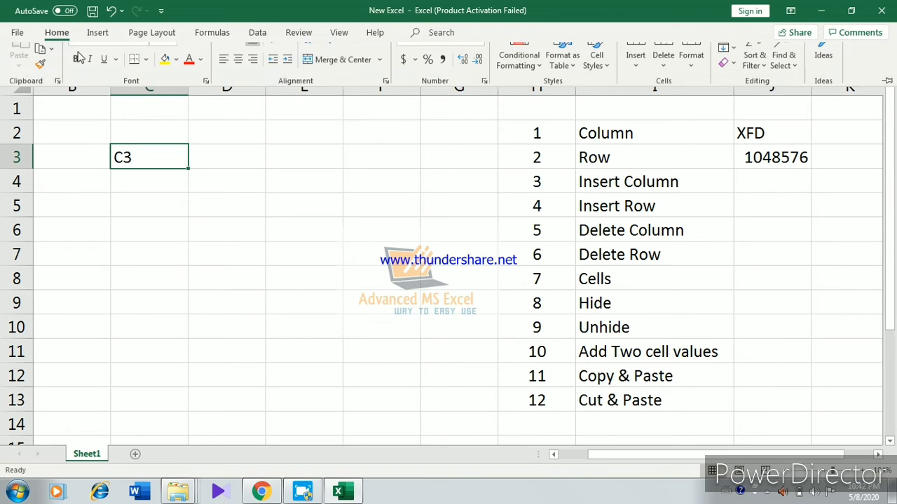
left_click(166, 78)
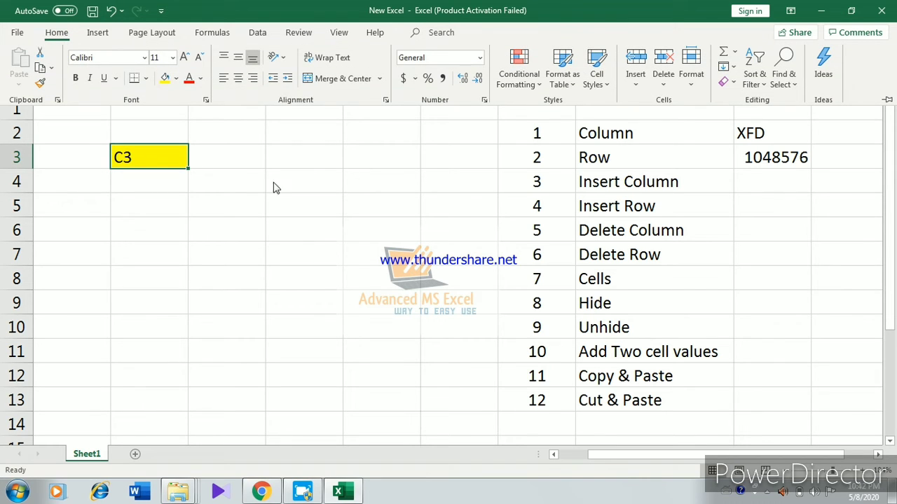
left_click(358, 262)
left_click(358, 261)
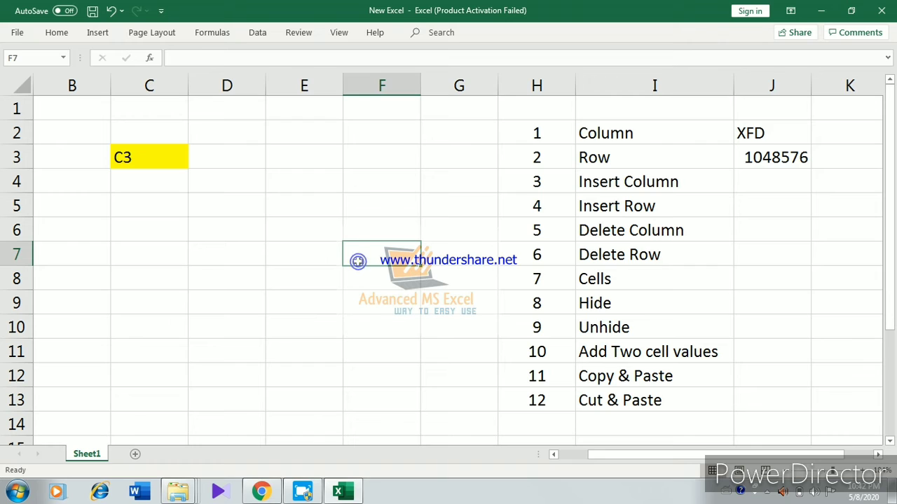
Step: Highlight column F together with row 7 to show their intersection, and select cell F7
left_click(379, 83)
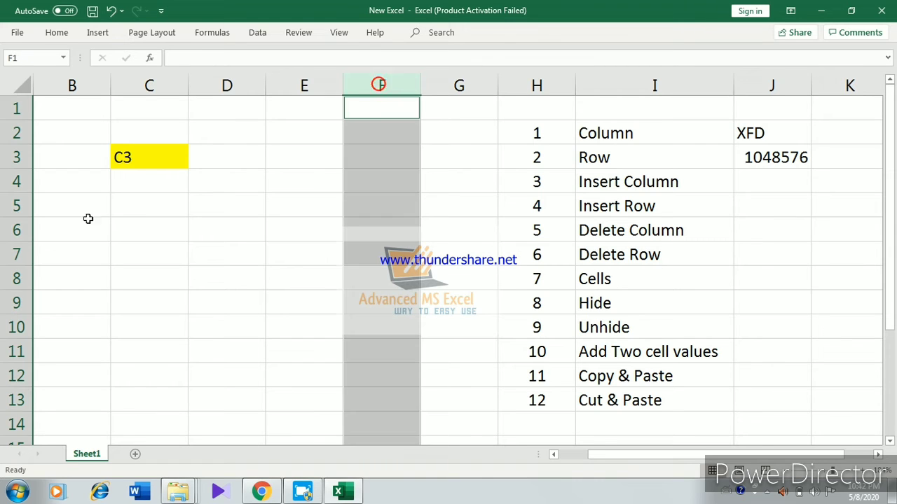
left_click(6, 253, "ctrl")
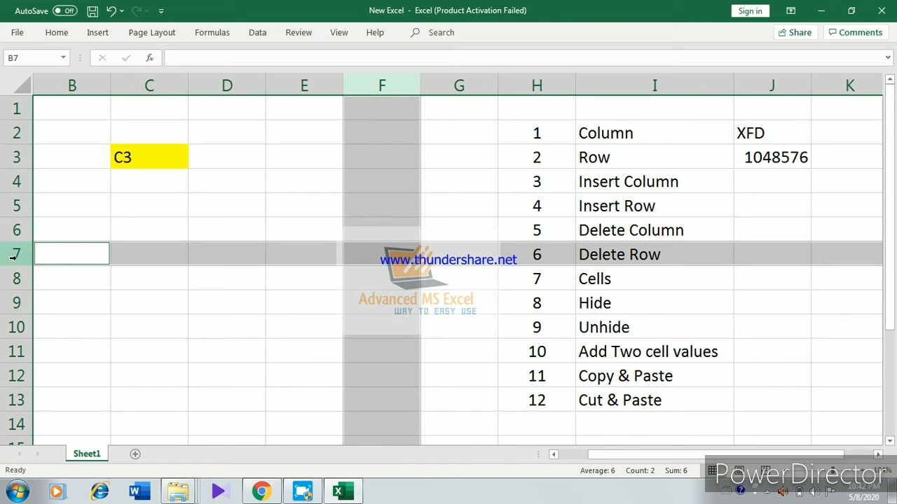
left_click(397, 247)
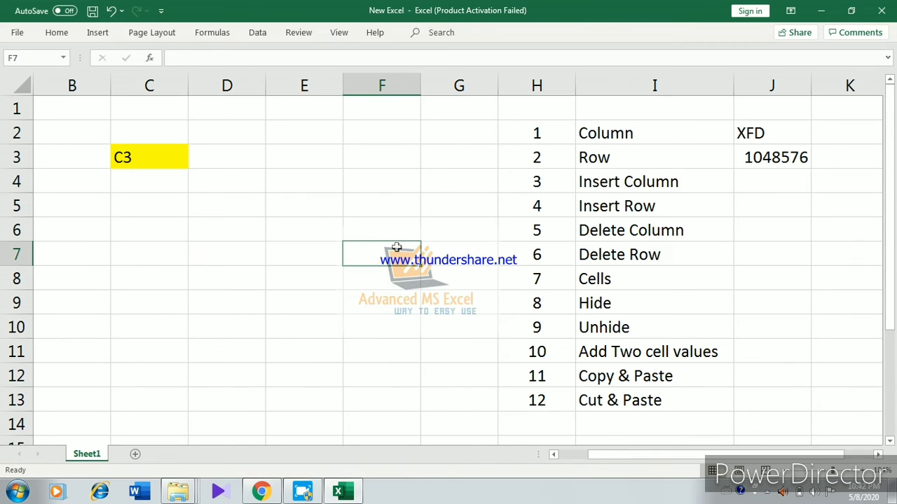
Step: Enter the cell address "F7" in cell F7 and fill that cell with yellow
type("F")
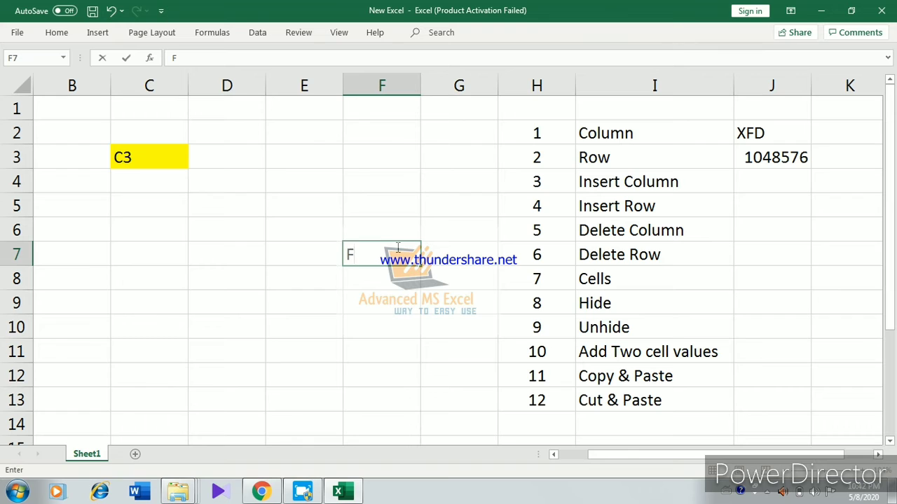
type("7")
key("Return")
left_click(397, 250)
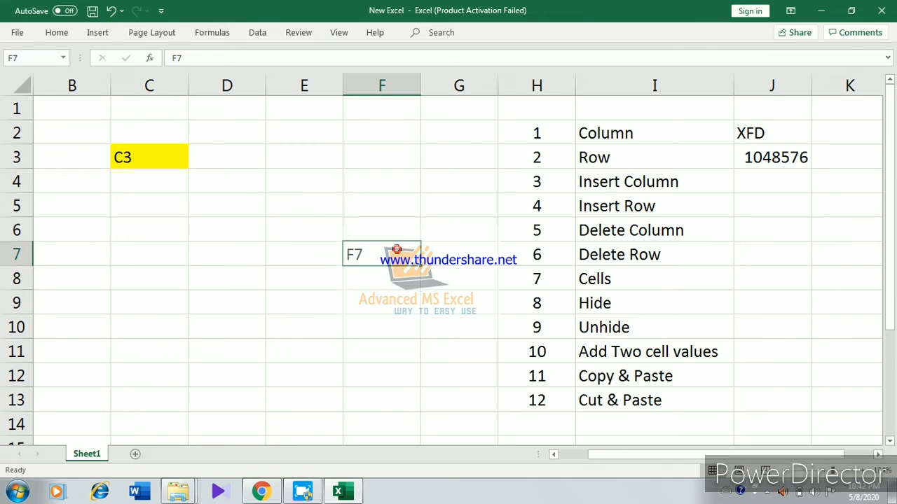
left_click(59, 34)
left_click(165, 78)
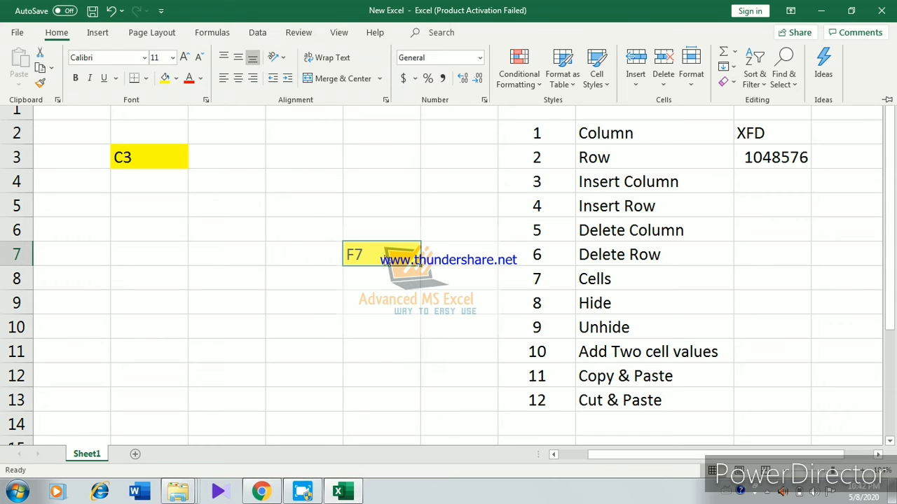
Step: Move the "Add Two cell values" topic from I11 to I9 as an inserted cut cell, shifting Hide and Unhide down
left_click(610, 346)
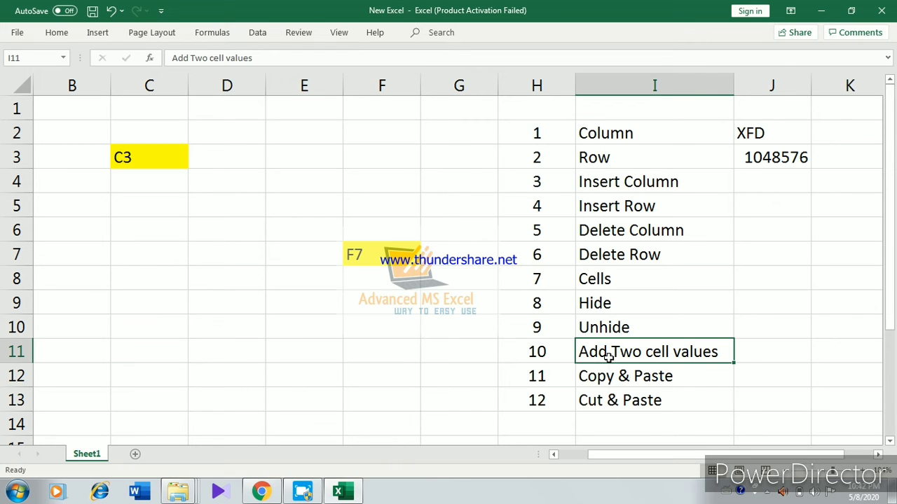
right_click(608, 356)
left_click(674, 118)
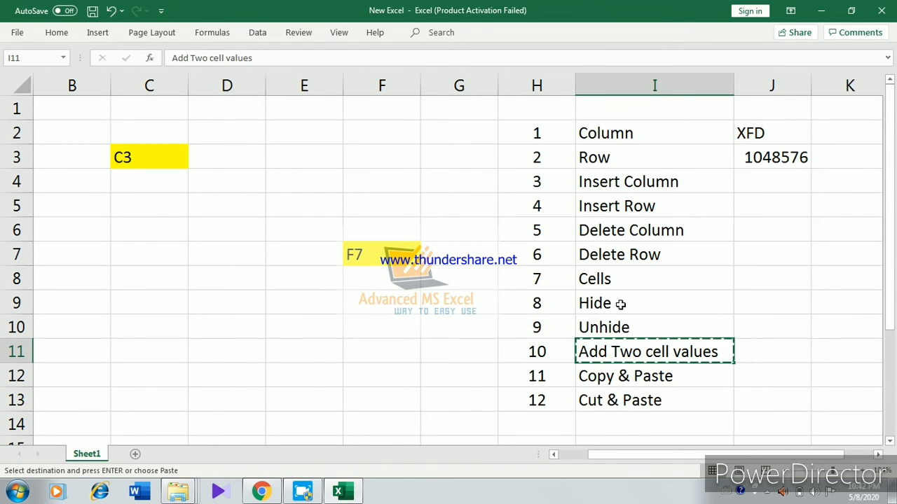
left_click(607, 302)
right_click(609, 302)
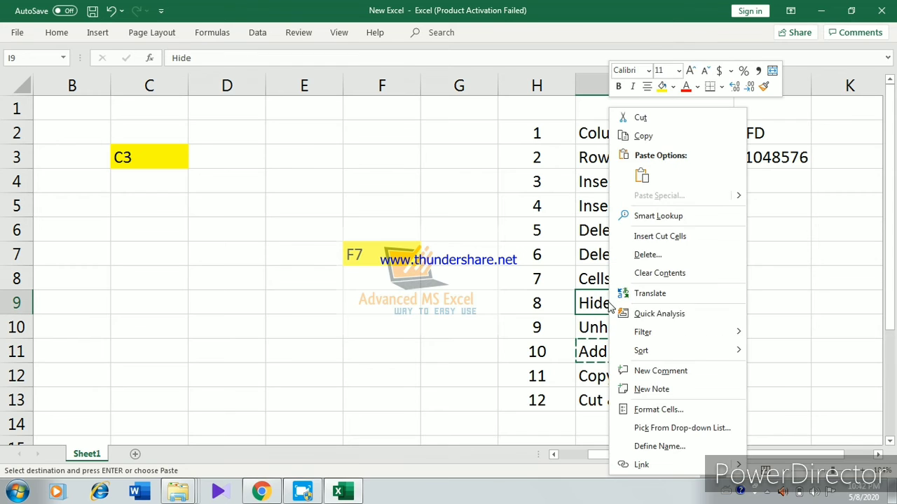
left_click(651, 238)
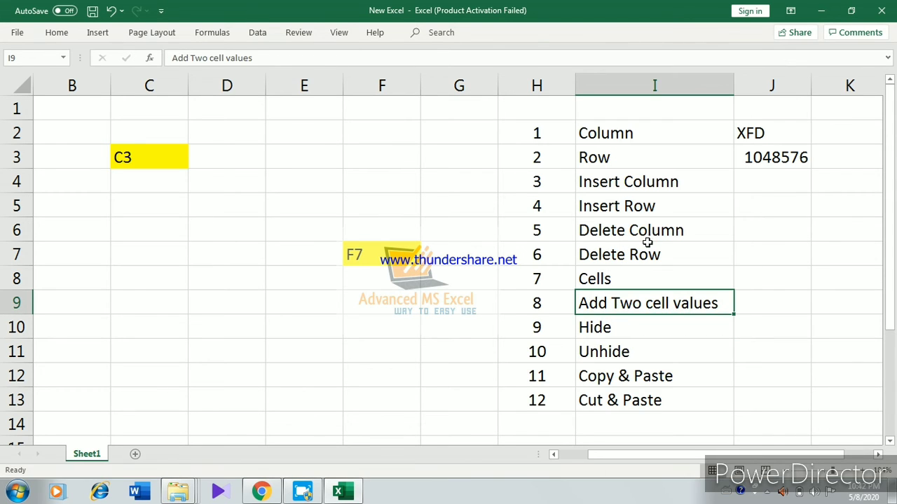
Step: Point out the Hide and Add Two cell values topics and the yellow cells F7 and C3
left_click(634, 323)
left_click(624, 303)
left_click(409, 253)
left_click(162, 154)
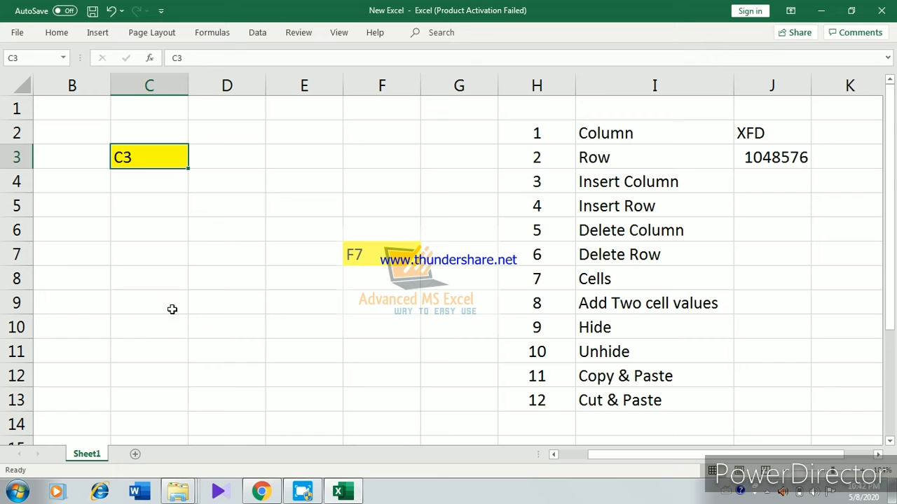
Step: Fill the blank cells C9 and D9 with yellow
left_click_drag(162, 304, 217, 301)
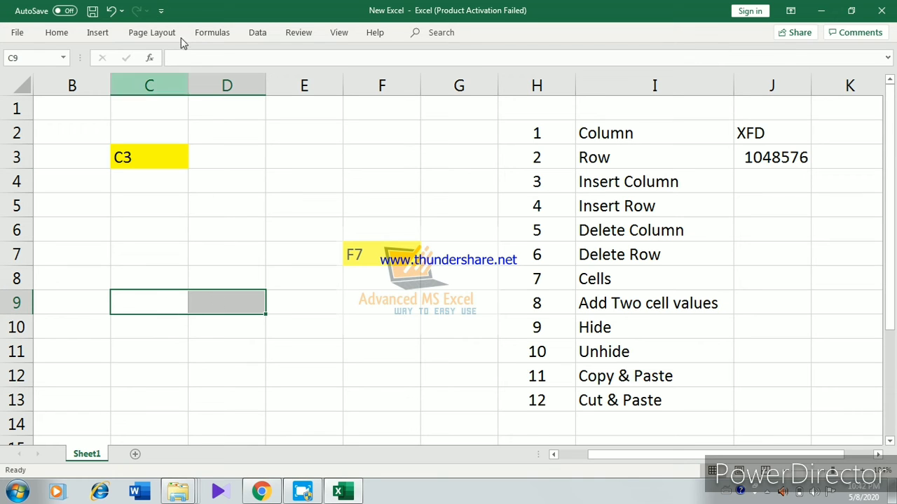
left_click(61, 33)
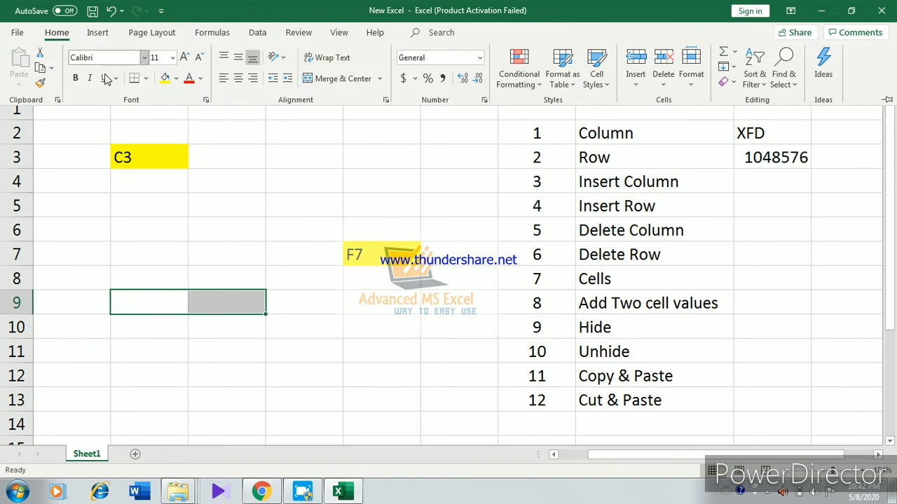
left_click(168, 79)
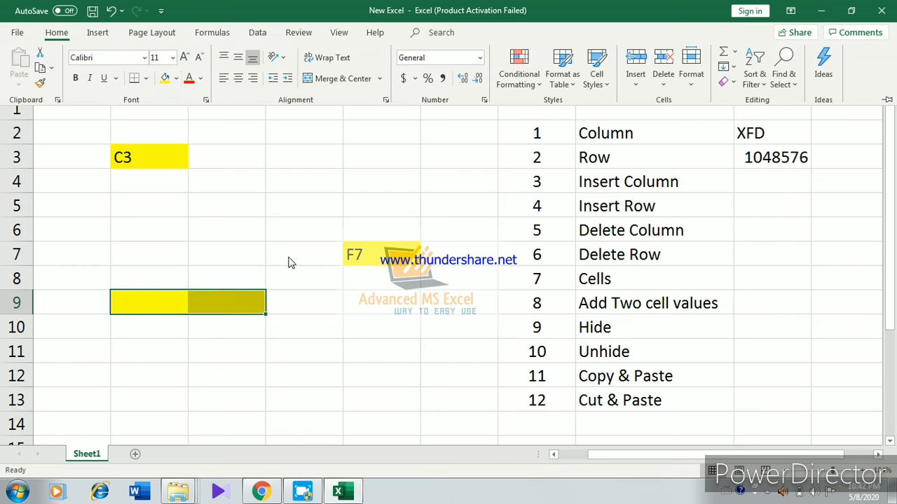
Step: Enter the addition formula =C9+D9 in cell E9
left_click(316, 304)
left_click(317, 301)
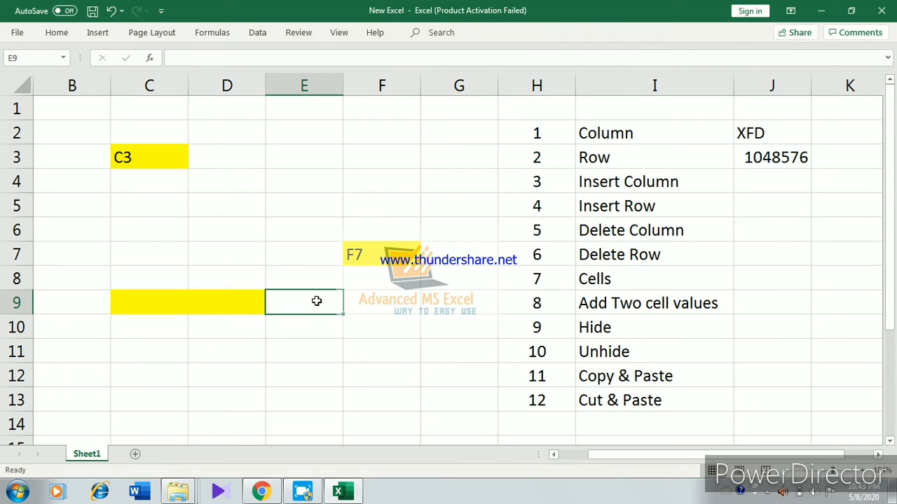
type("=")
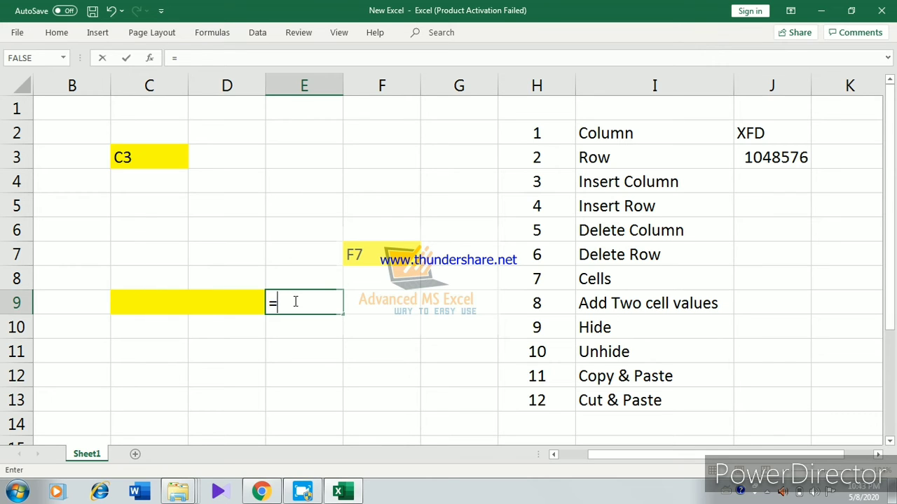
type("C9")
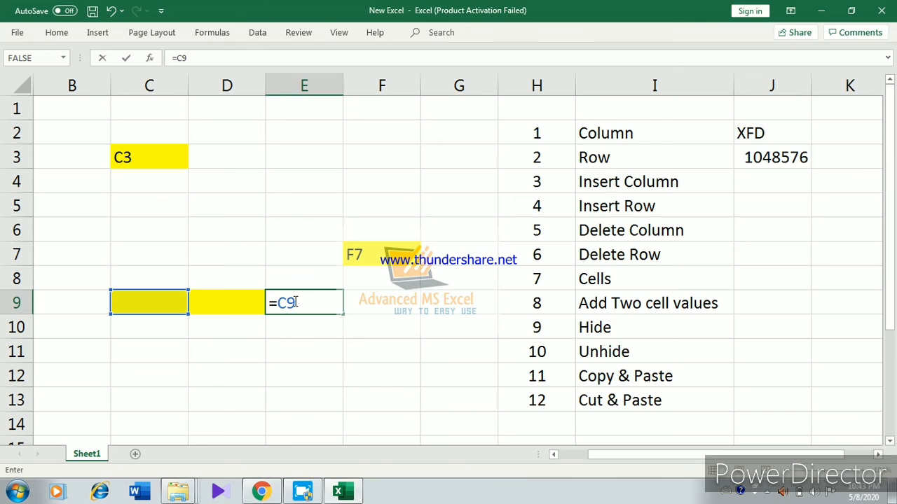
type("+D8")
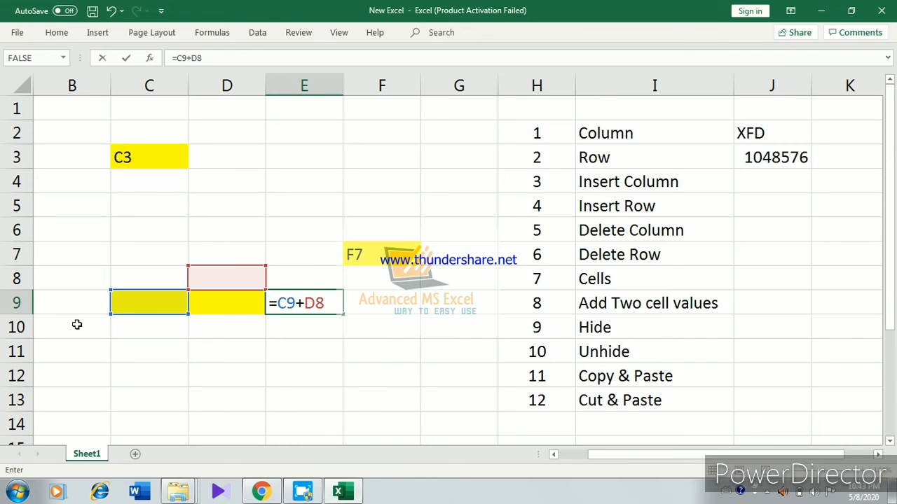
key("BackSpace")
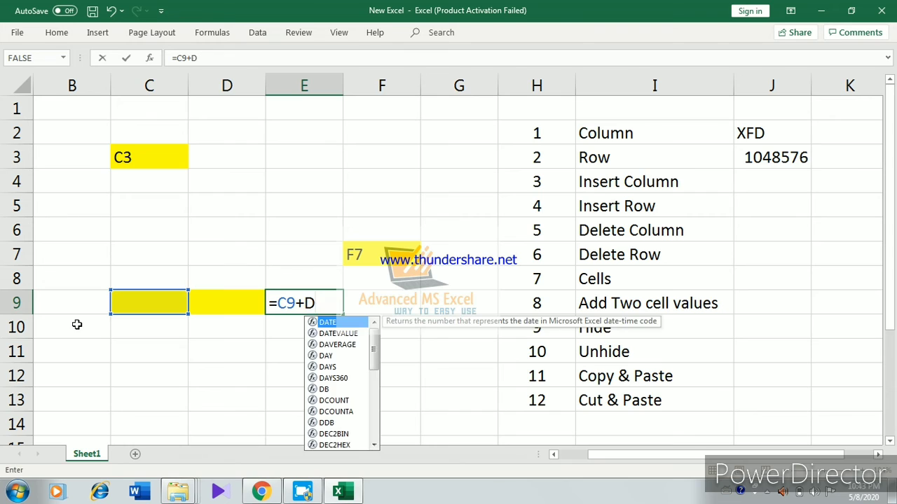
type("9")
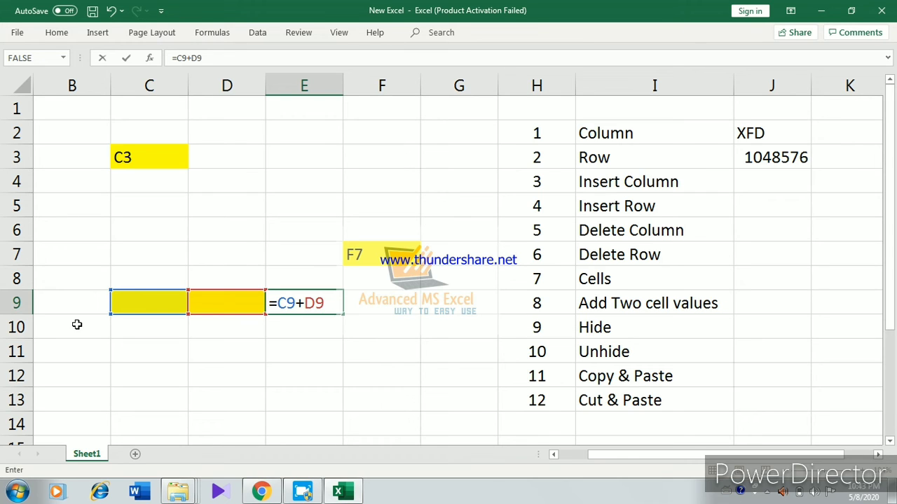
key("Return")
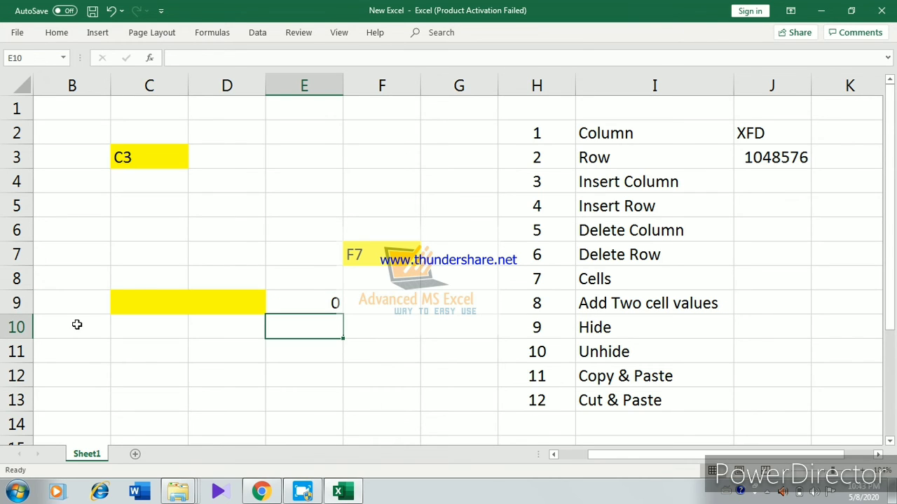
Step: Enter the value 4 in cell C9 and the value 9 in cell D9
left_click(149, 302)
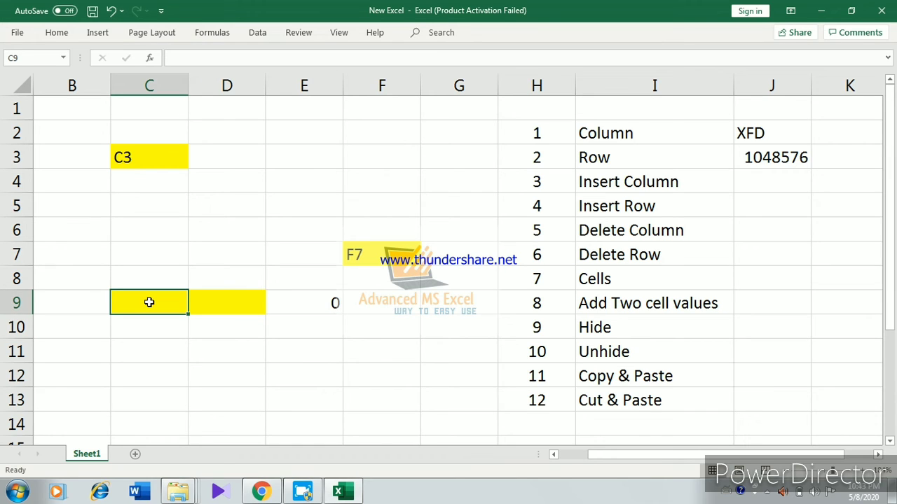
type("4")
key("Tab")
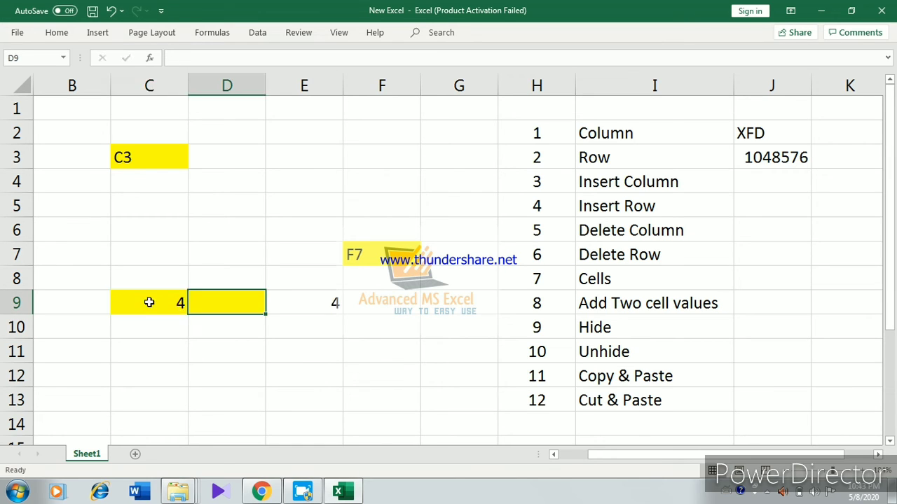
type("9")
key("Tab")
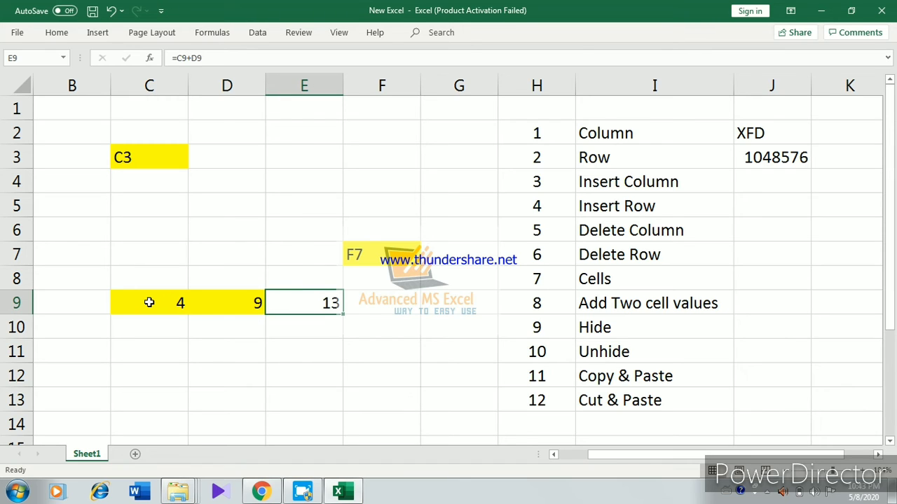
Step: Point out the Hide topic and hide column F
left_click(580, 331)
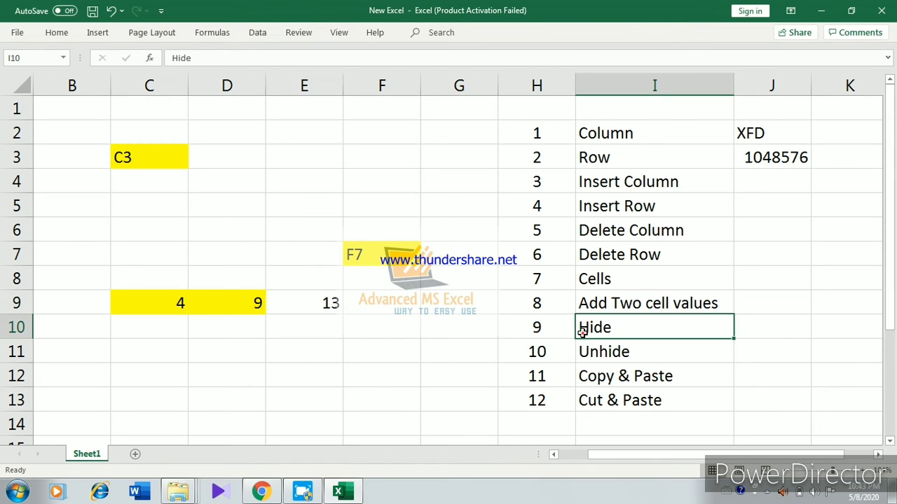
left_click(384, 85)
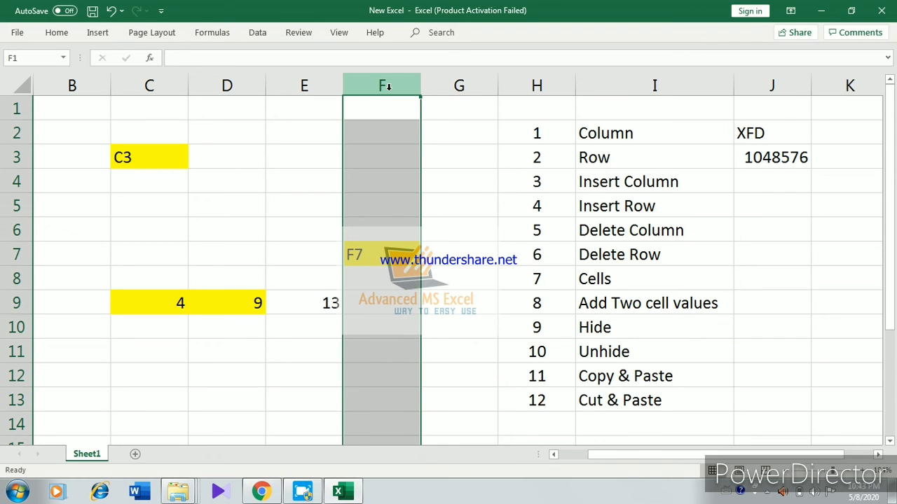
right_click(387, 85)
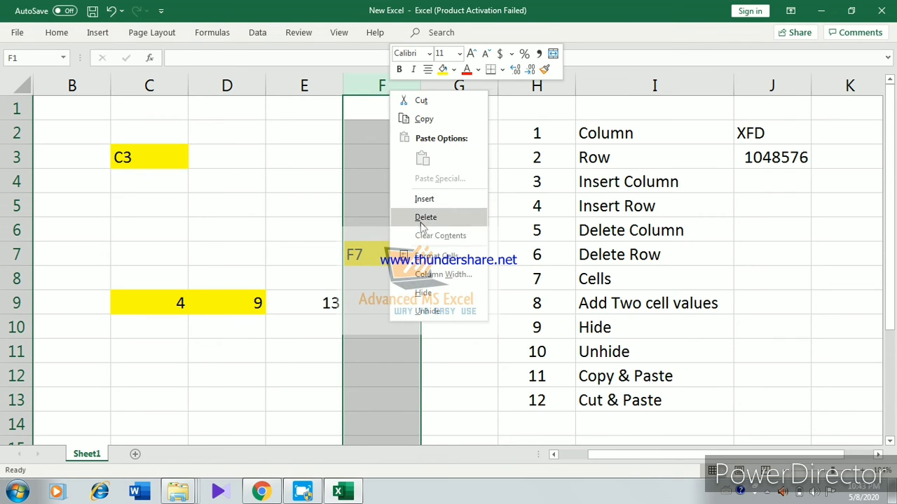
left_click(425, 293)
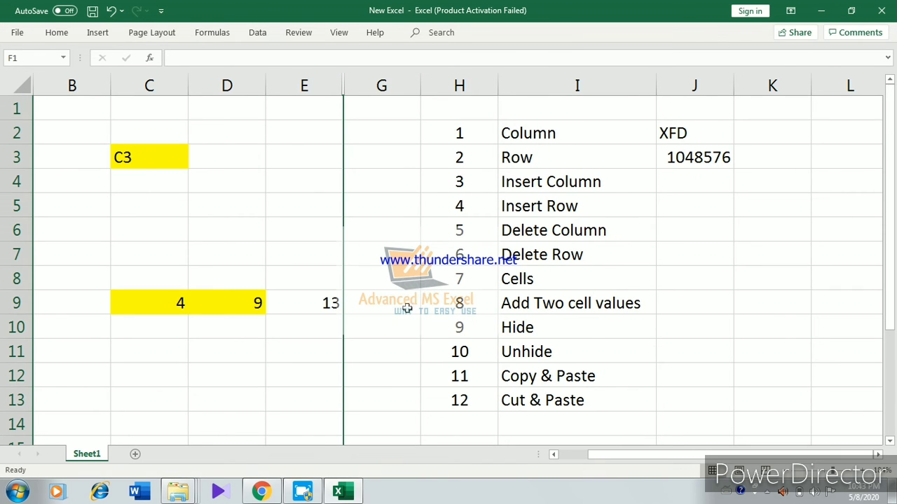
Step: Unhide column F by way of its neighbouring columns E and G
left_click_drag(382, 84, 306, 84)
right_click(308, 84)
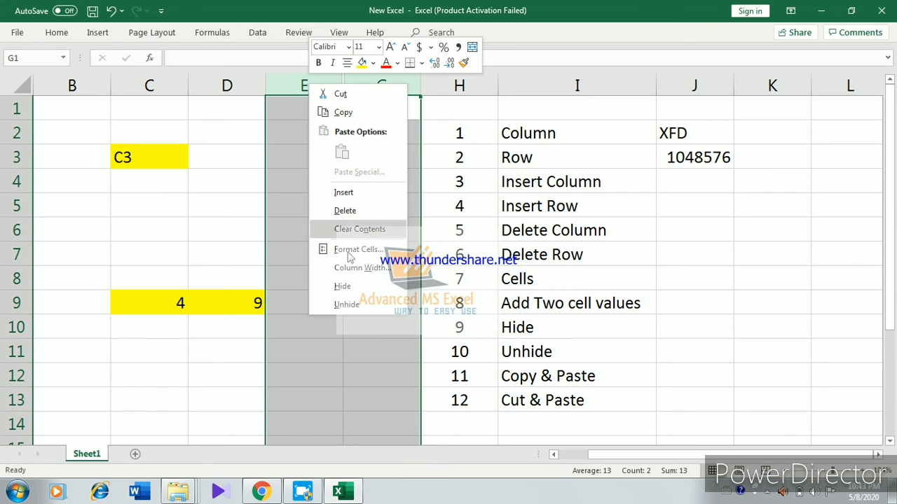
left_click(351, 304)
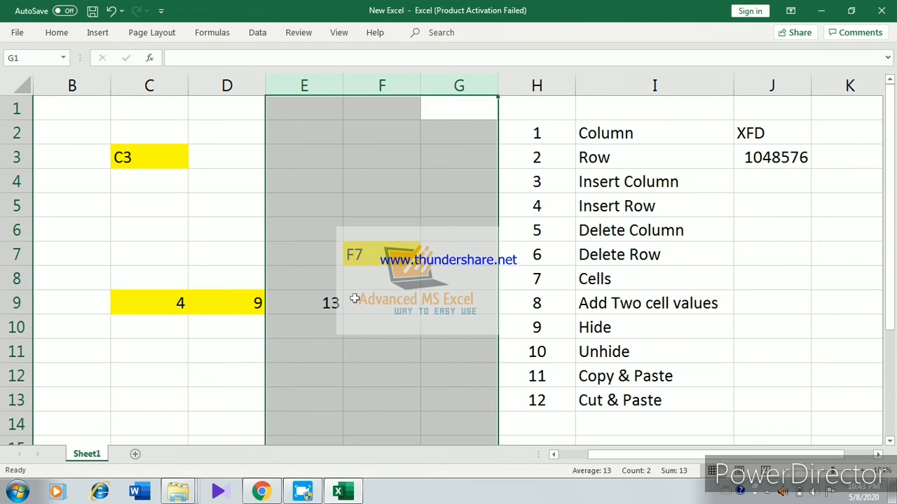
Step: Point out the Copy & Paste topic and copy cell C9 into cell C10
left_click(622, 373)
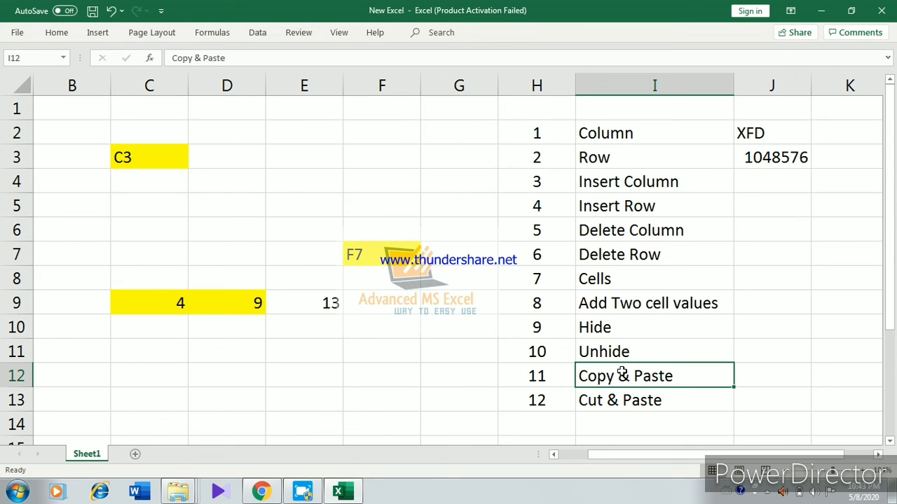
left_click(157, 306)
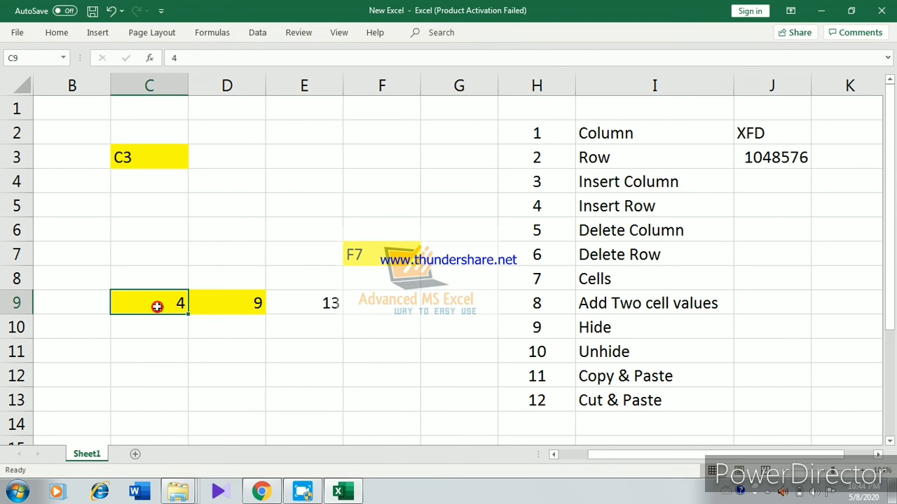
right_click(157, 306)
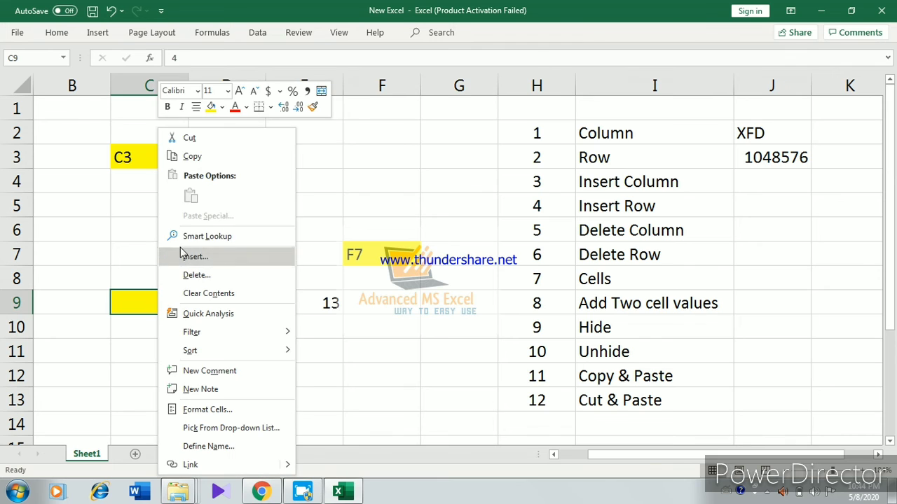
left_click(198, 161)
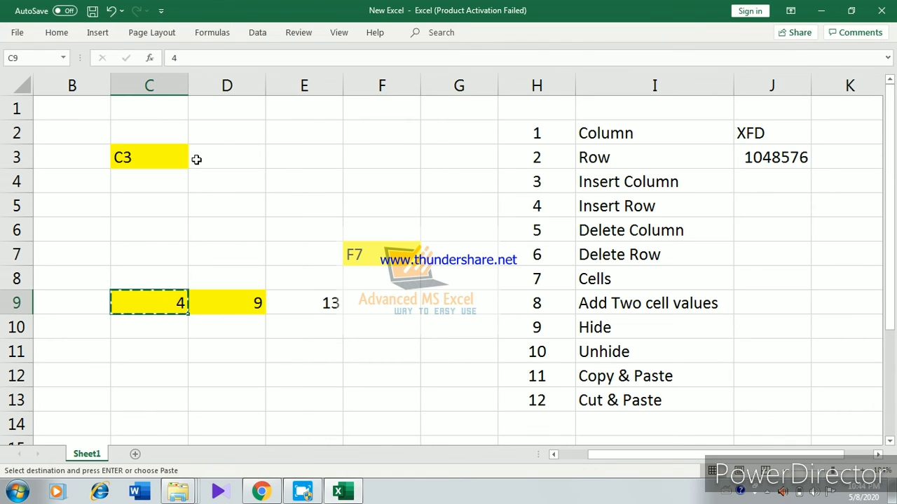
left_click(156, 331)
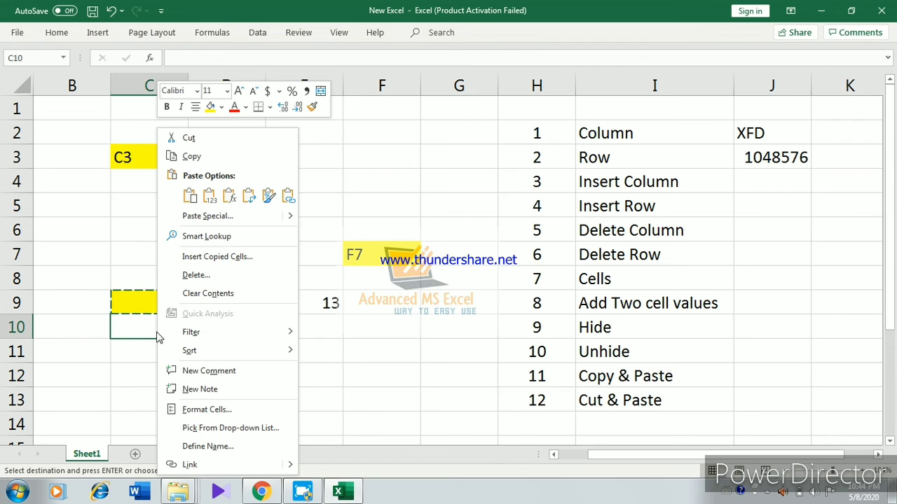
right_click(154, 331)
left_click(189, 196)
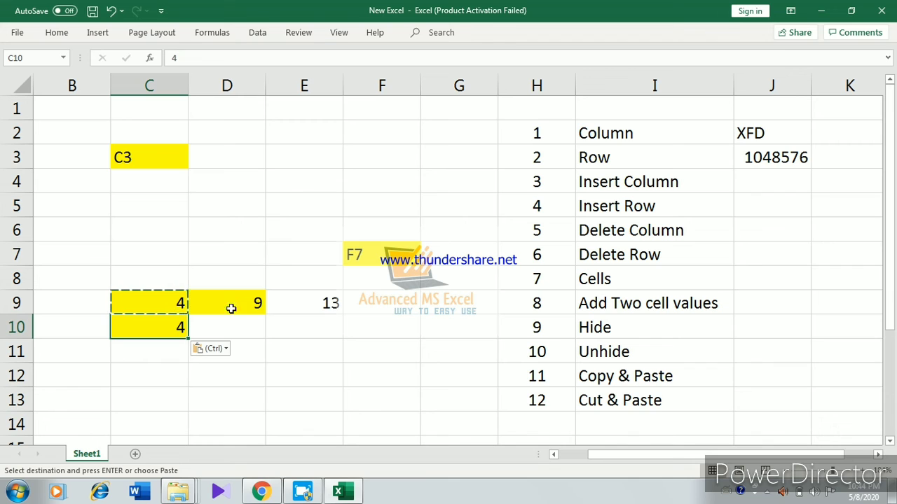
Step: Cut cell D9 and paste it into cell D10
left_click(254, 303)
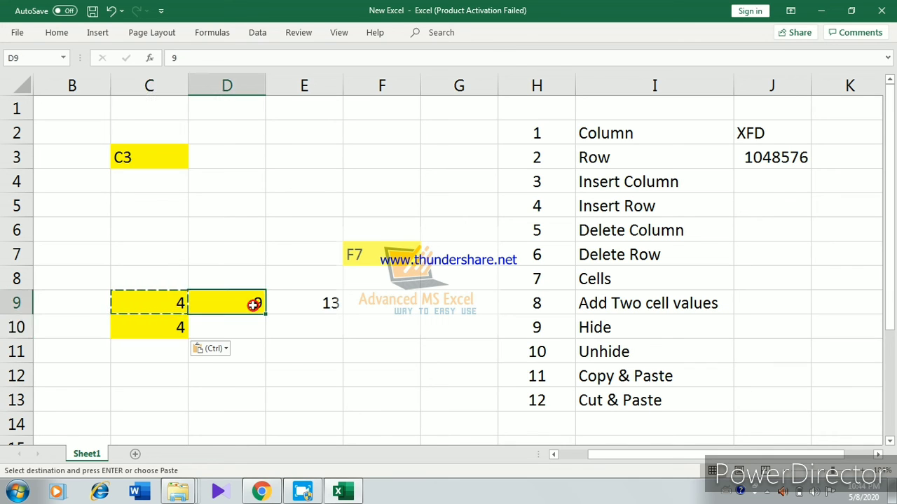
right_click(254, 304)
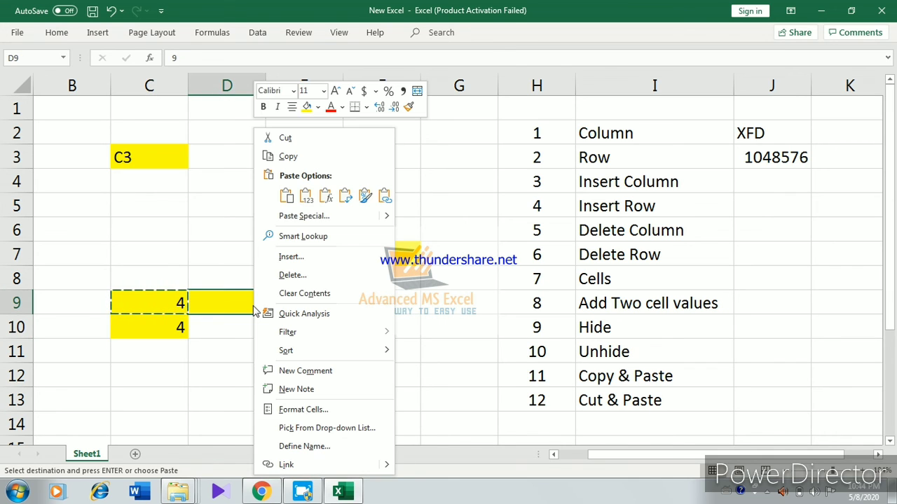
left_click(287, 138)
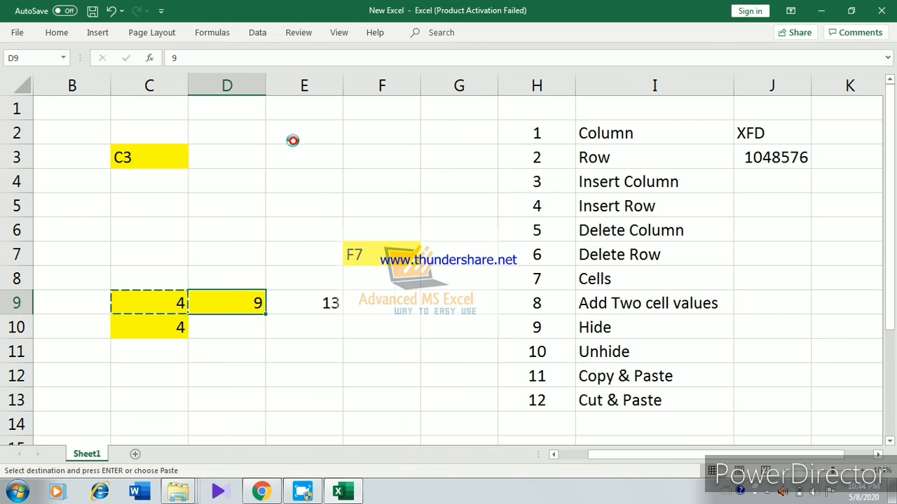
left_click(230, 327)
right_click(230, 327)
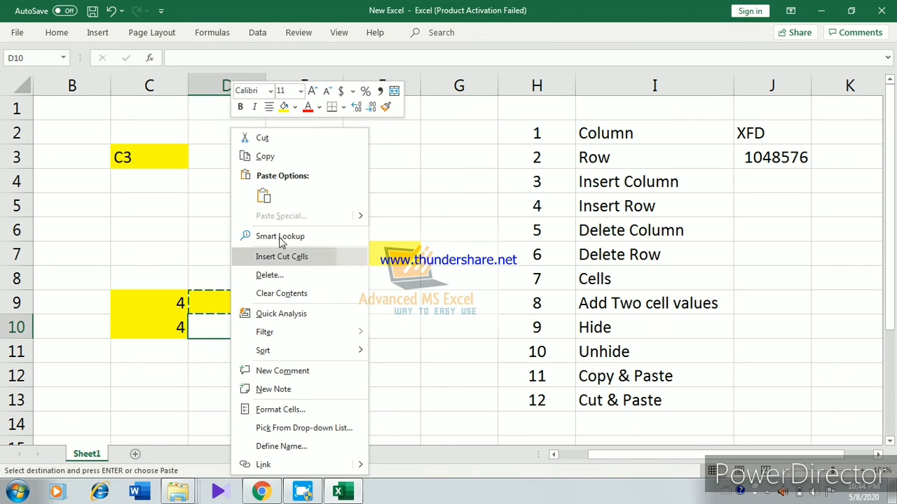
left_click(262, 199)
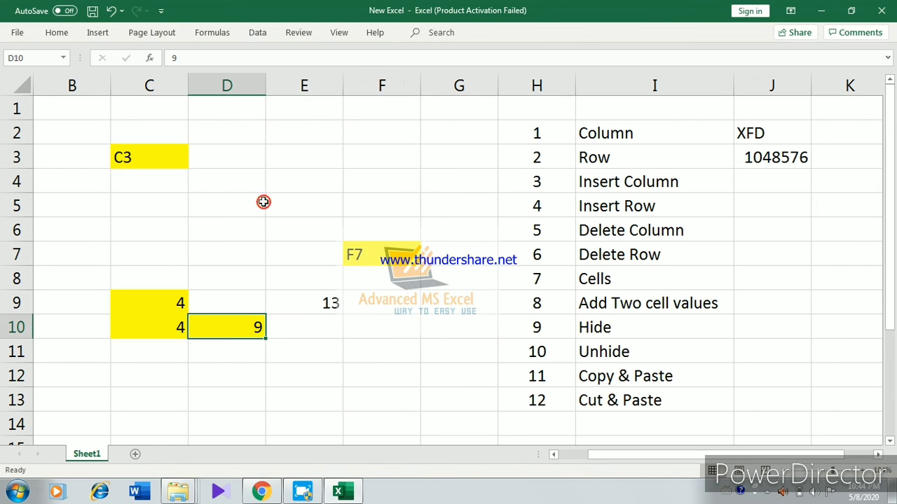
left_click(295, 325)
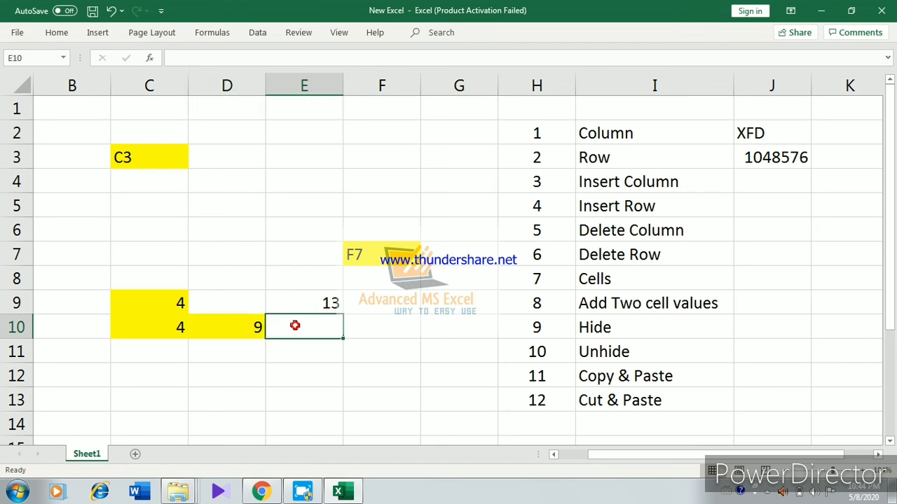
Step: Enter the text "Ctrl+C & Ctrl+V" in cell J12 beside the Copy & Paste topic
left_click(740, 379)
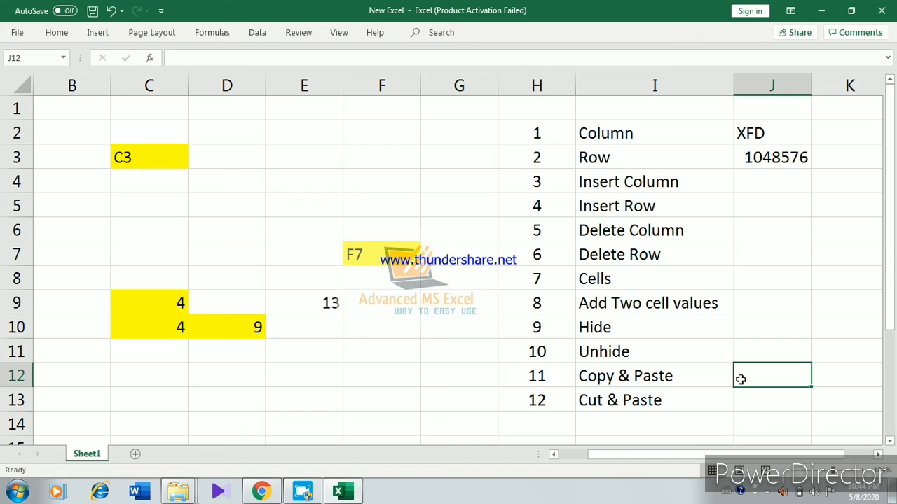
type("c")
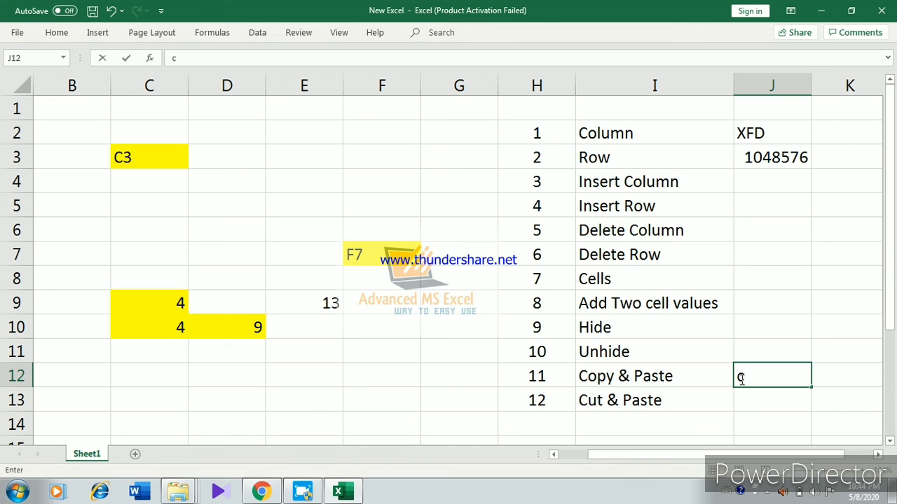
type("TRL+C")
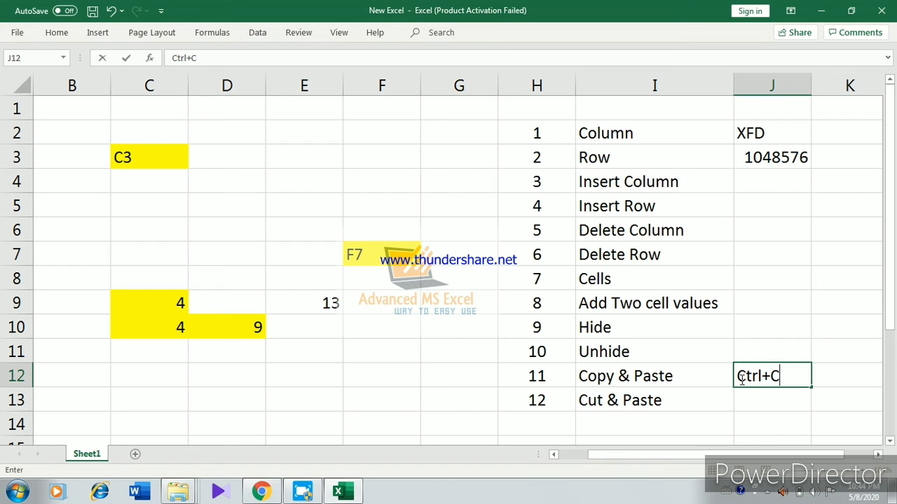
type("& Ctrl")
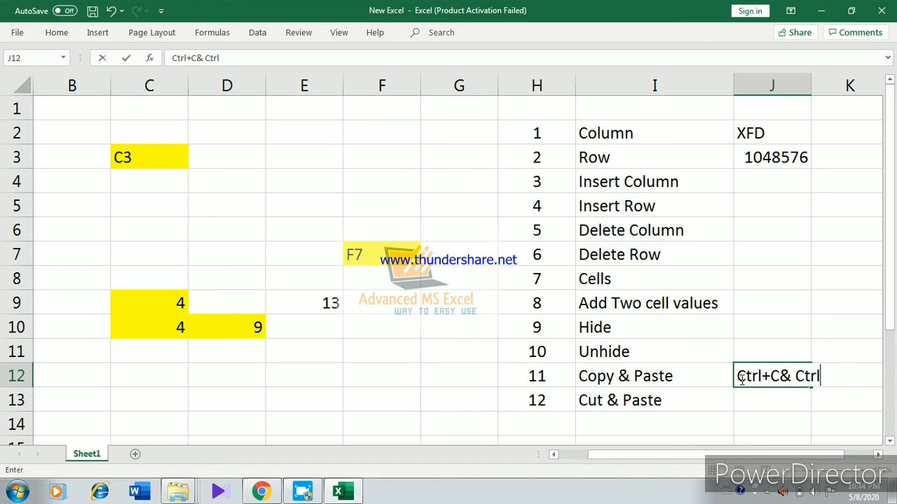
type("+V")
left_click(774, 379)
Step: Enter the text "Ctrl+X & Ctrl+V" in cell J13 beside the Cut & Paste topic
left_click(776, 402)
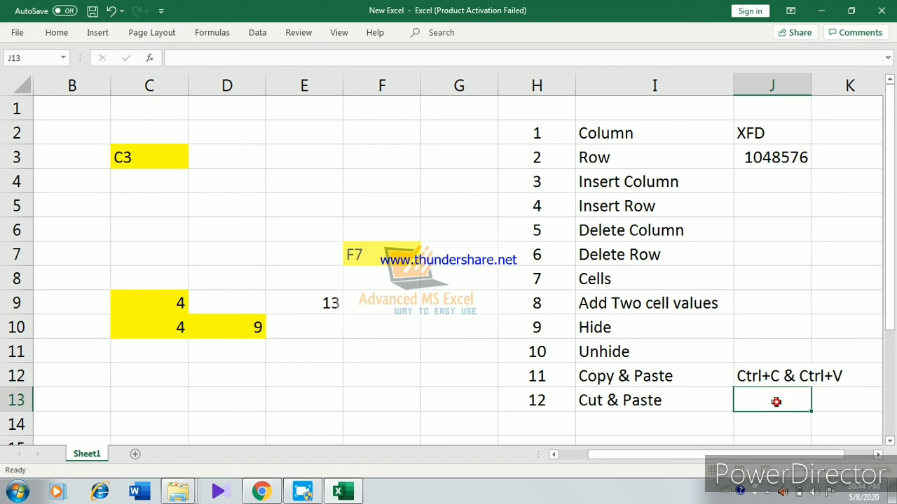
type("Ctrl")
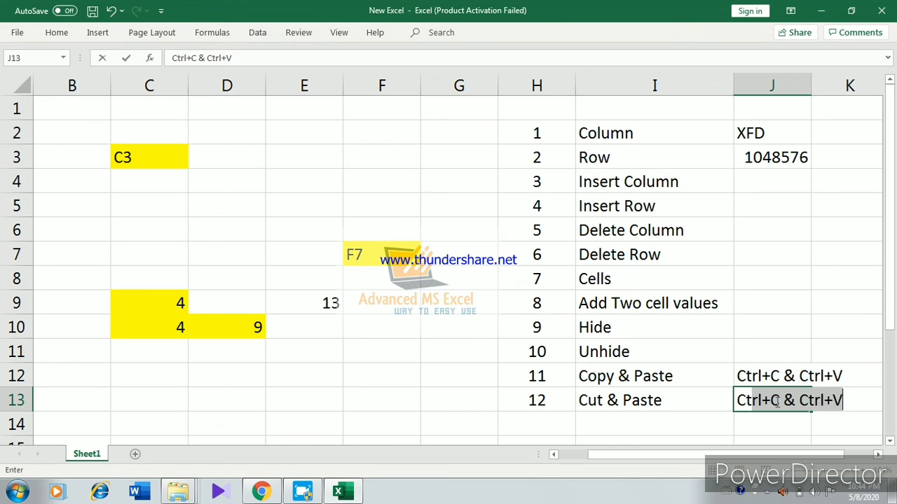
type("+C & ")
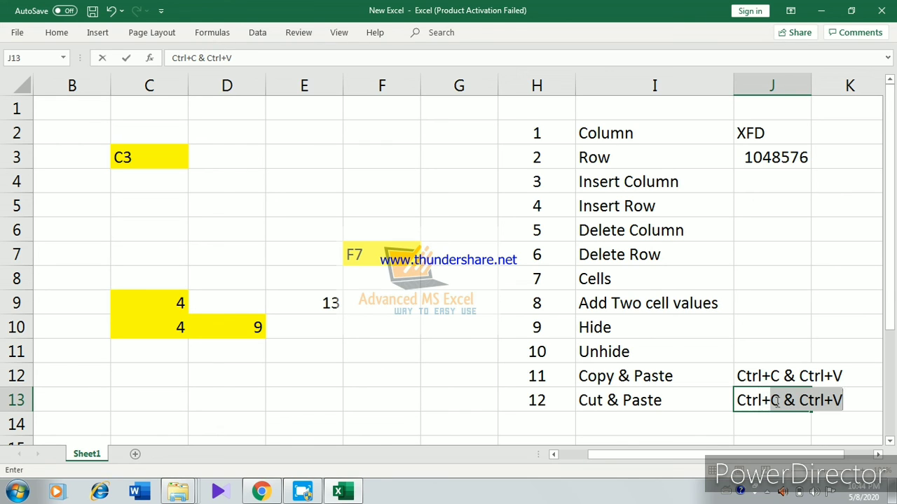
type("C")
key("BackSpace")
key("BackSpace")
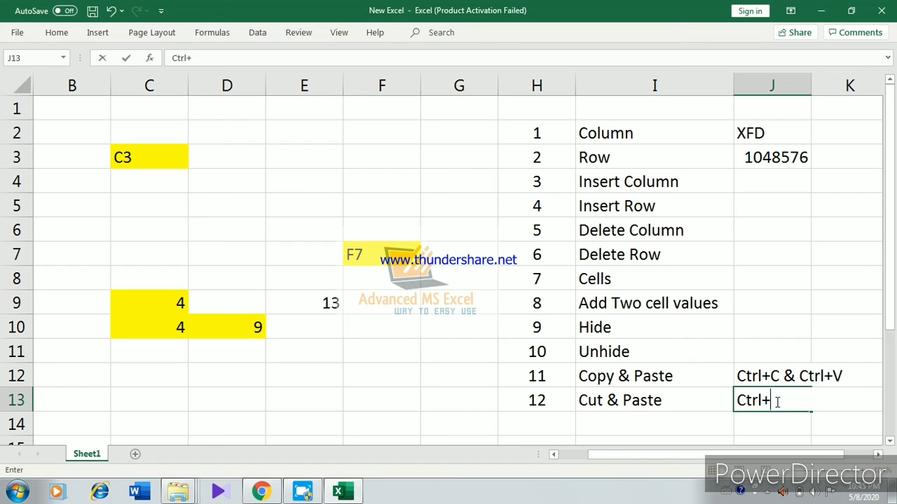
type("X & Ctr")
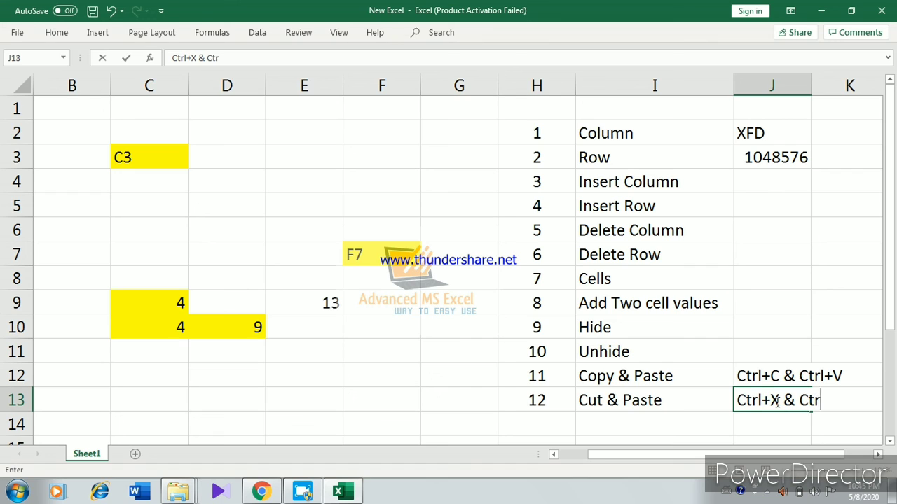
type("l+V")
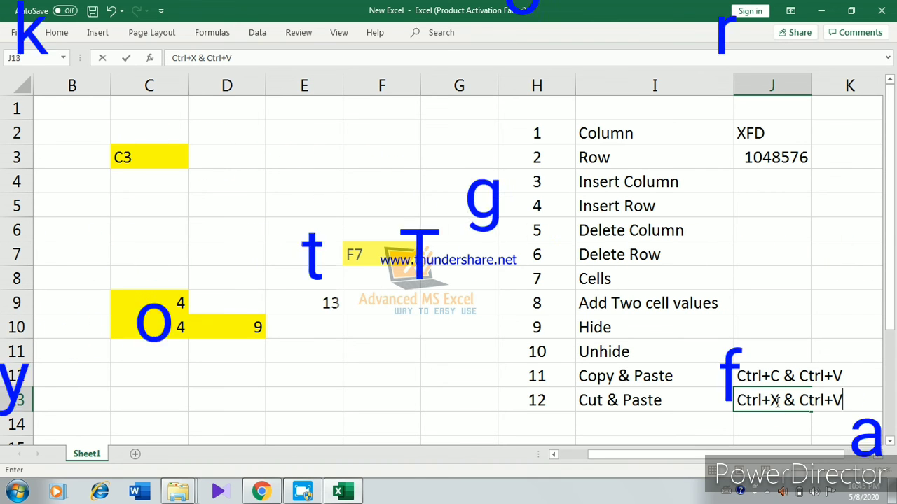
key("Return")
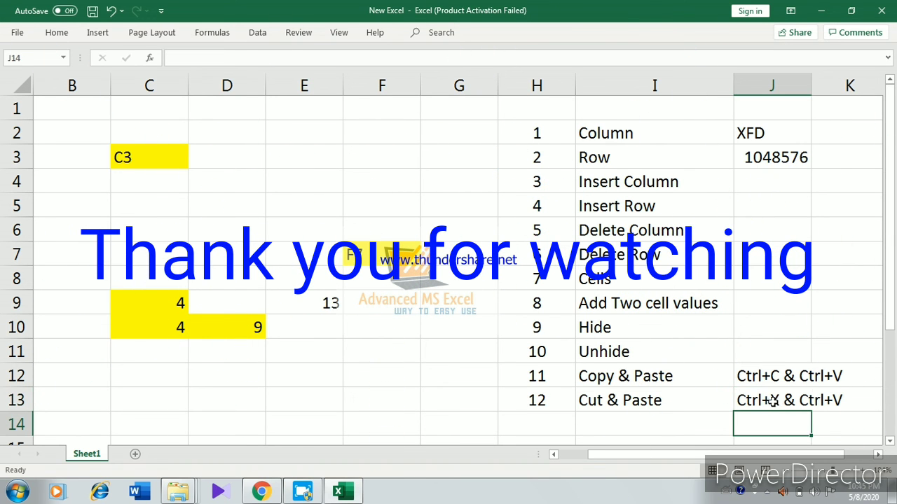